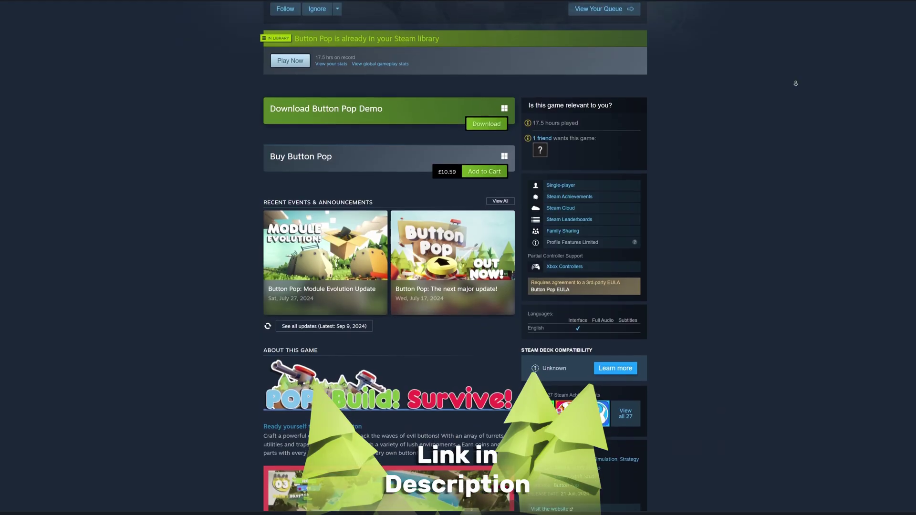
scroll(796, 84, down, 3)
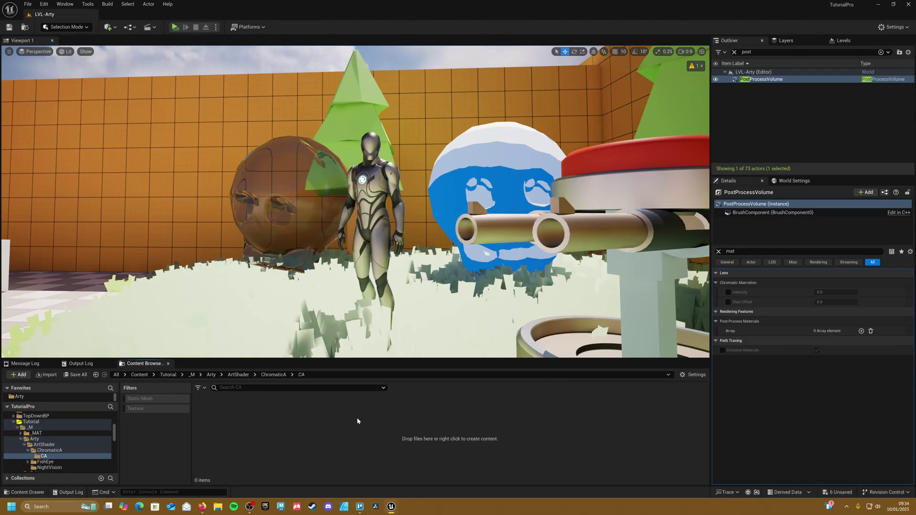
- Create a material named M_ChromaticAberration in the CA folder and open it for editing
right_click(285, 423)
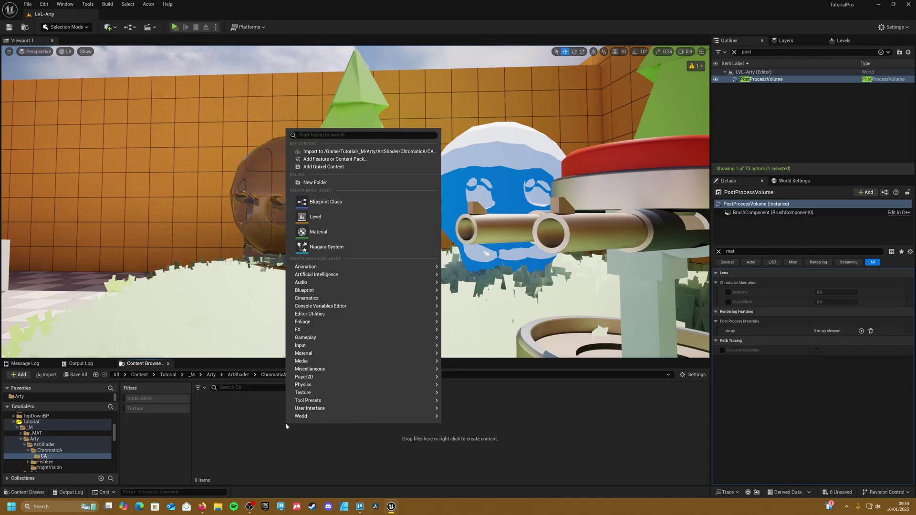
click(342, 234)
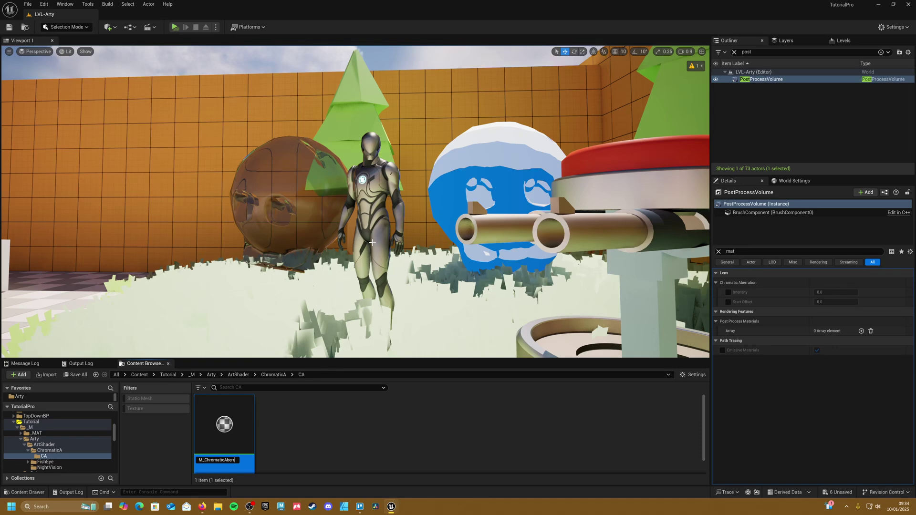
text(M_ChromaticAberration)
key(Return)
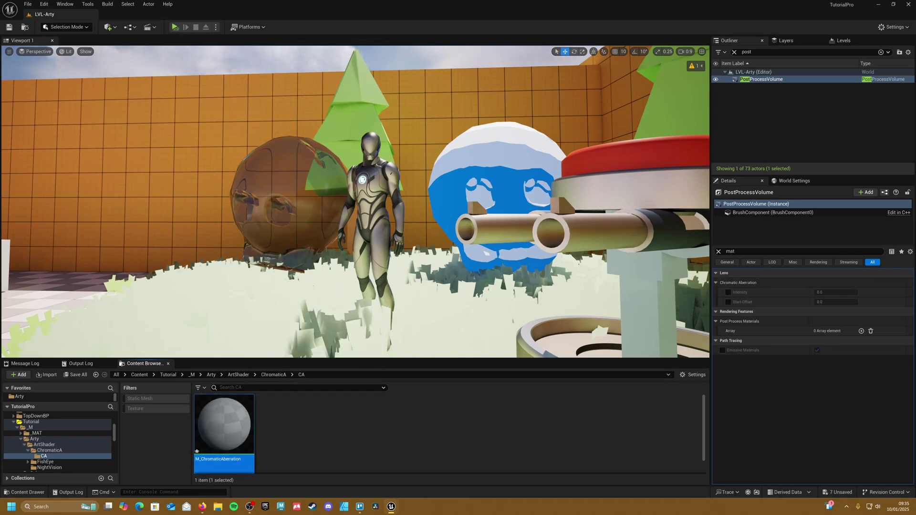
double_click(246, 412)
click(714, 196)
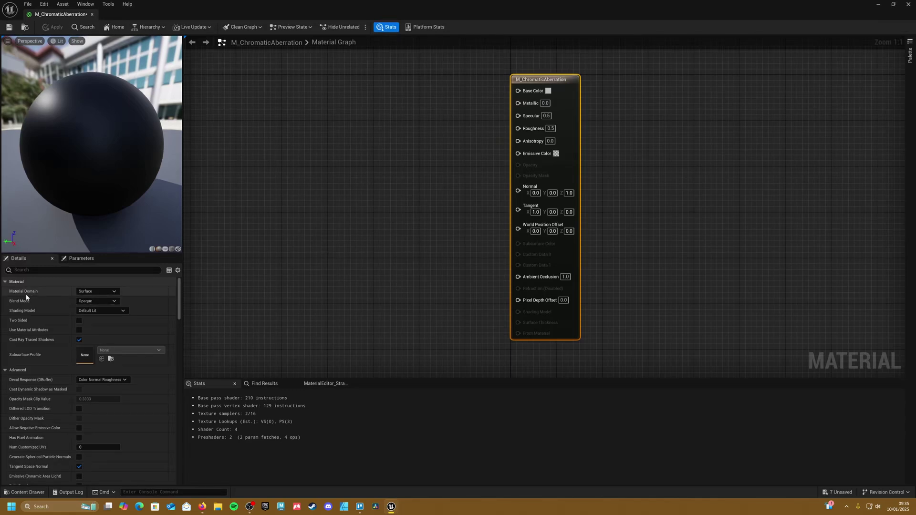
- Set the material domain to Post Process and the blendable location to Scene Color Before DOF
click(96, 291)
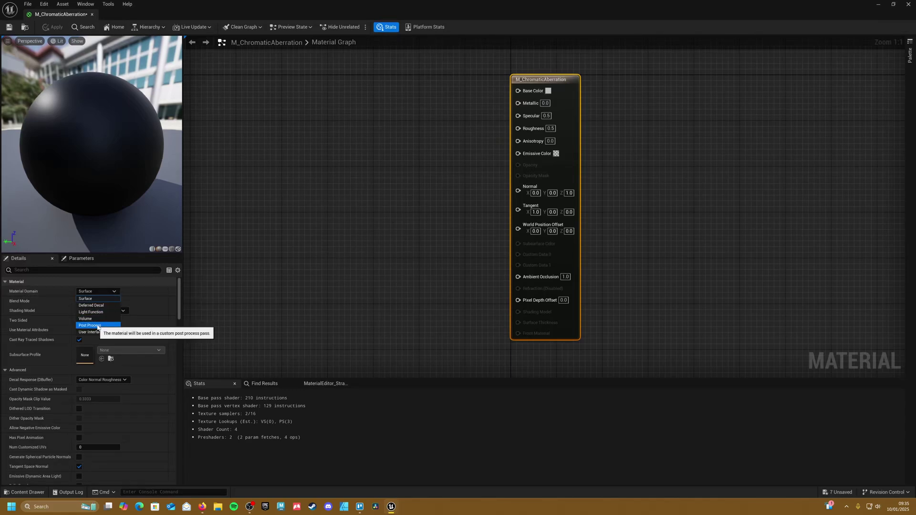
click(98, 325)
drag(180, 292, 177, 395)
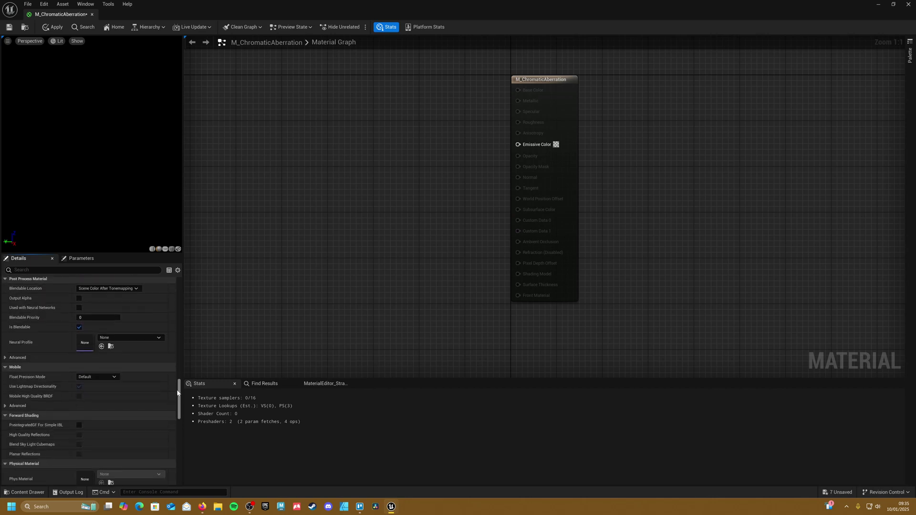
click(119, 290)
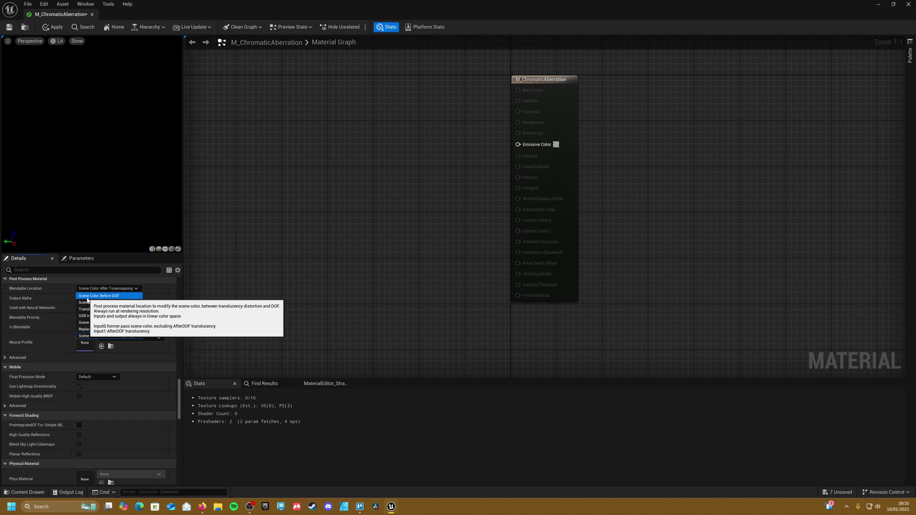
click(124, 298)
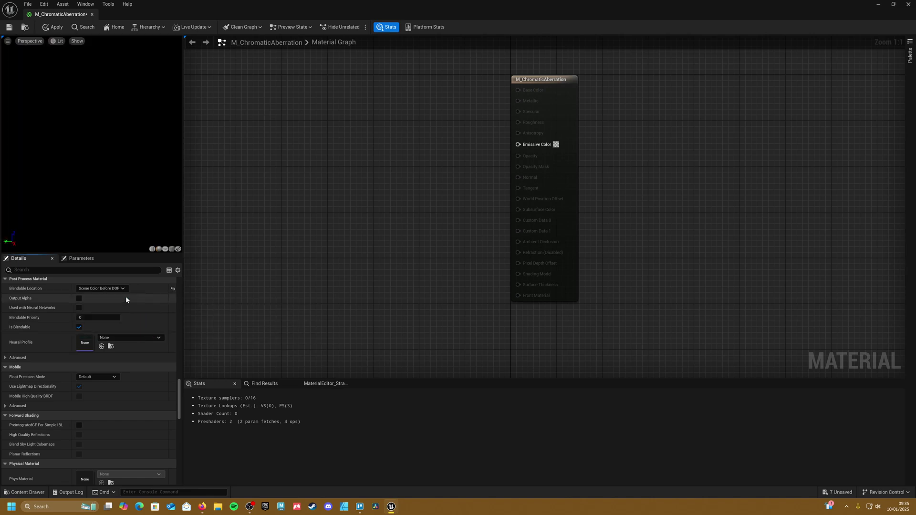
- Add a SceneTexture node to the material graph and set its Scene Texture Id to PostProcessInput0
right_drag(323, 145, 626, 172)
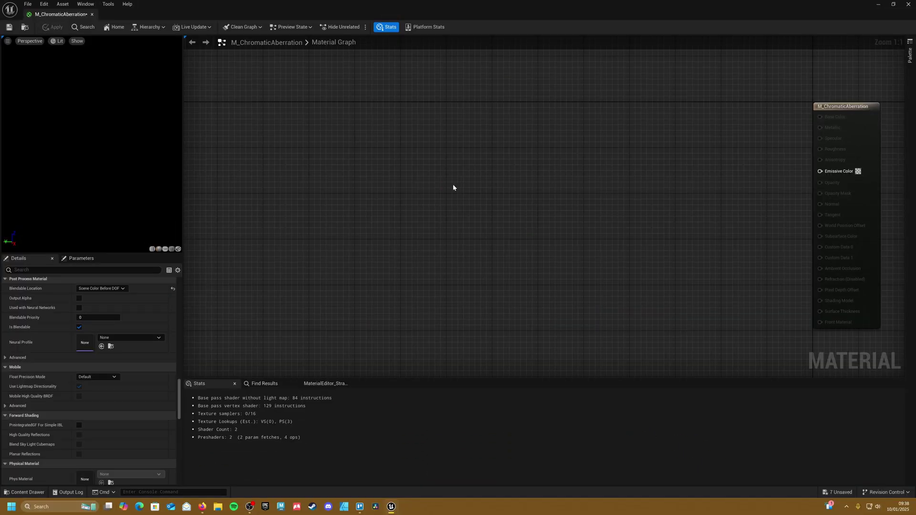
right_click(428, 199)
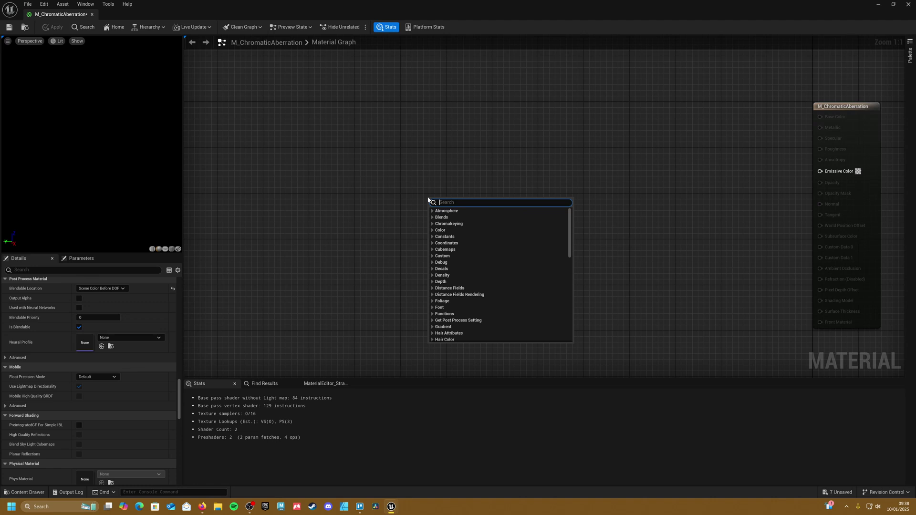
text(scene)
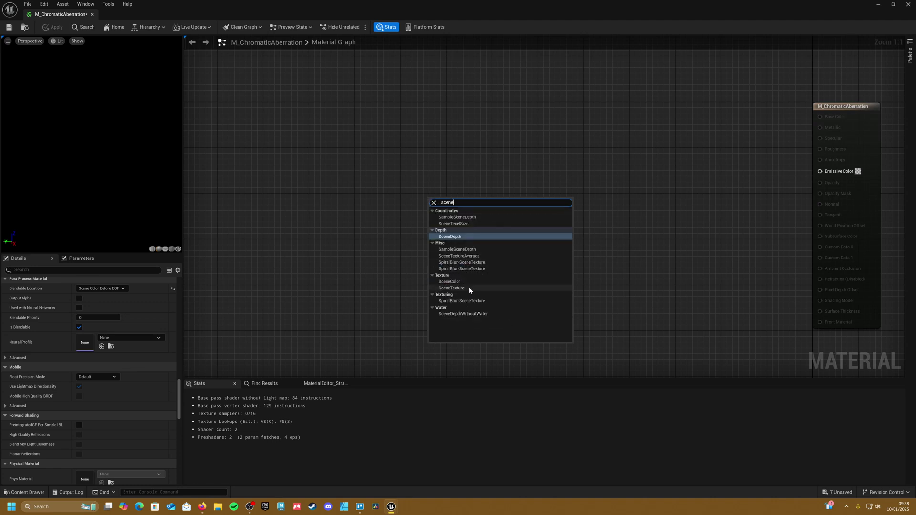
click(468, 288)
drag(461, 238, 433, 233)
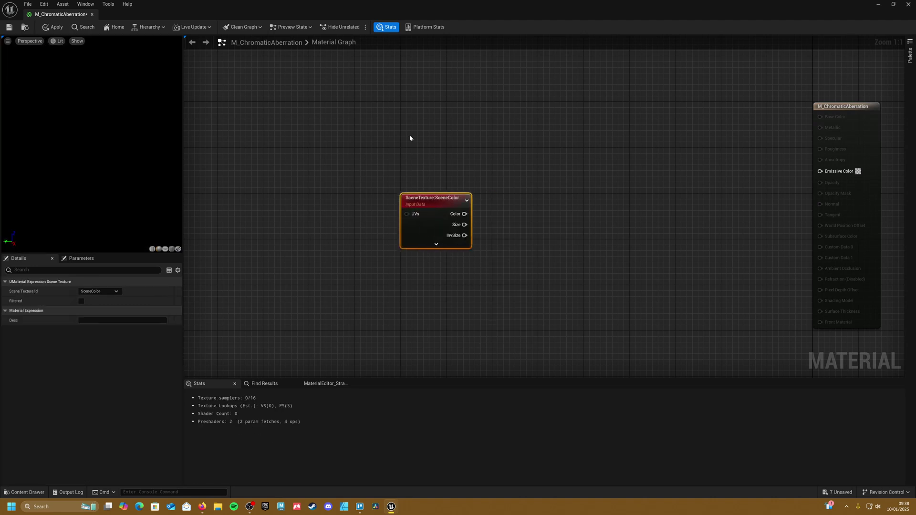
click(115, 292)
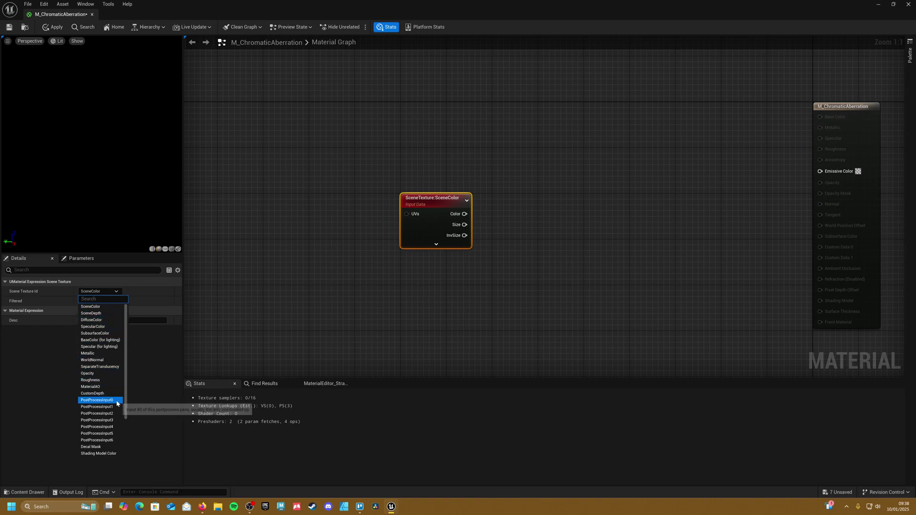
click(100, 400)
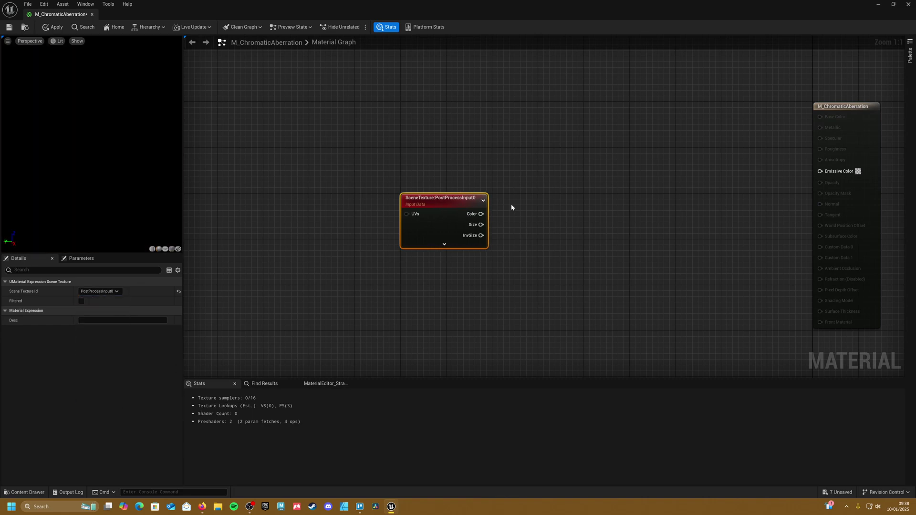
- Connect the SceneTexture node's Color output to the material's Emissive Color and line the node up with that input
drag(481, 214, 820, 171)
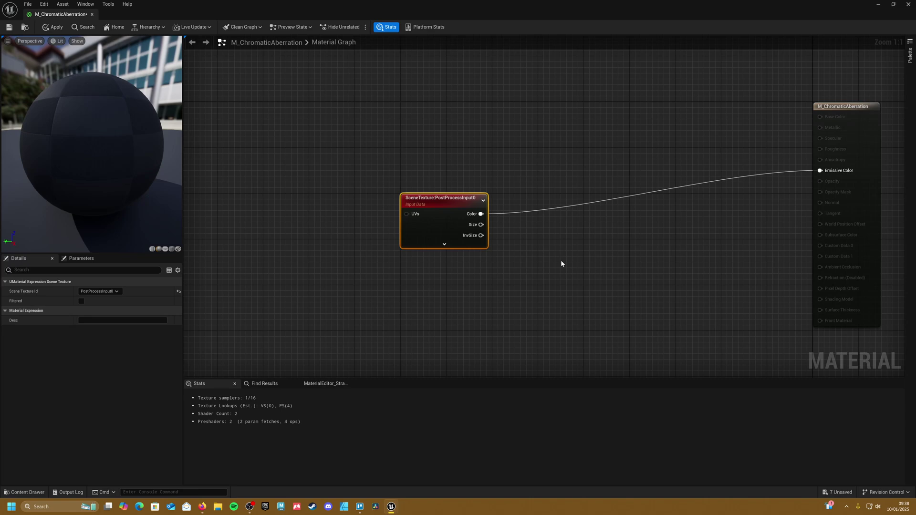
drag(455, 236, 432, 196)
click(432, 245)
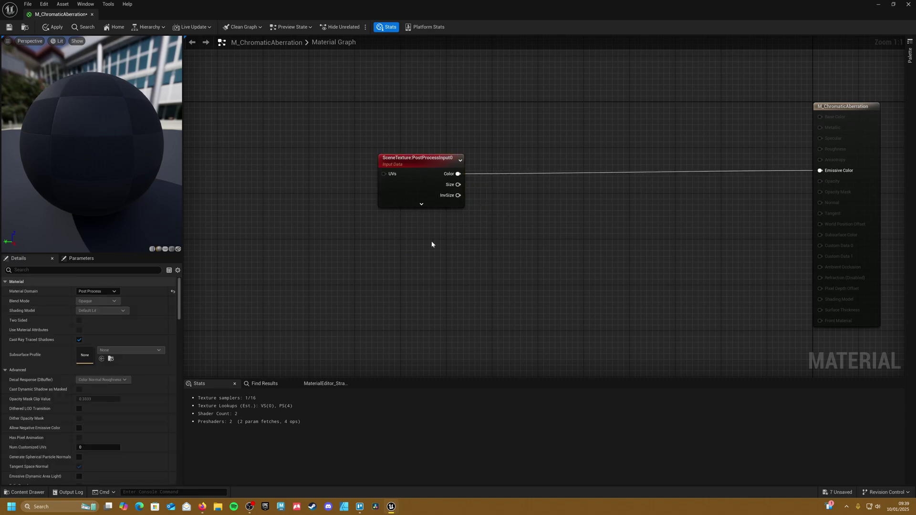
- Add a ScreenPosition node before the SceneTexture node and connect its ViewportUV output to the UVs input
right_drag(360, 208, 583, 224)
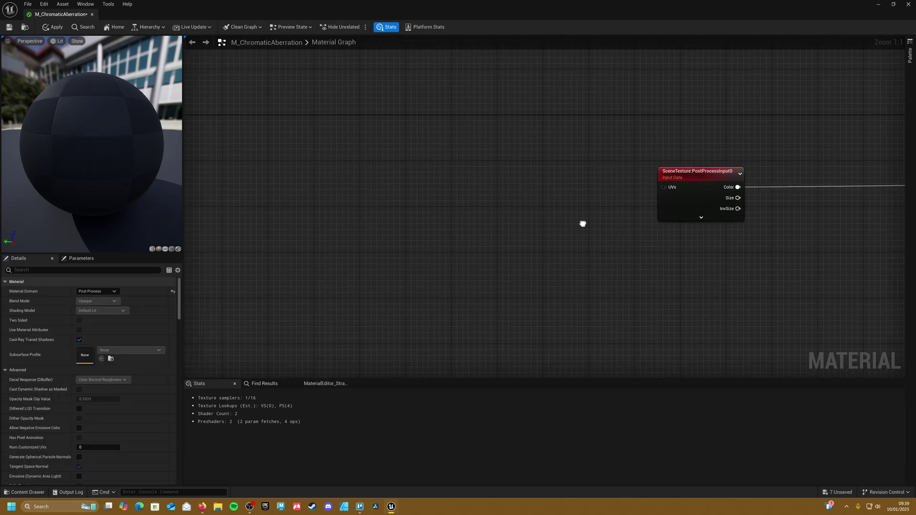
drag(666, 186, 501, 167)
click(450, 181)
right_click(445, 179)
text(scree)
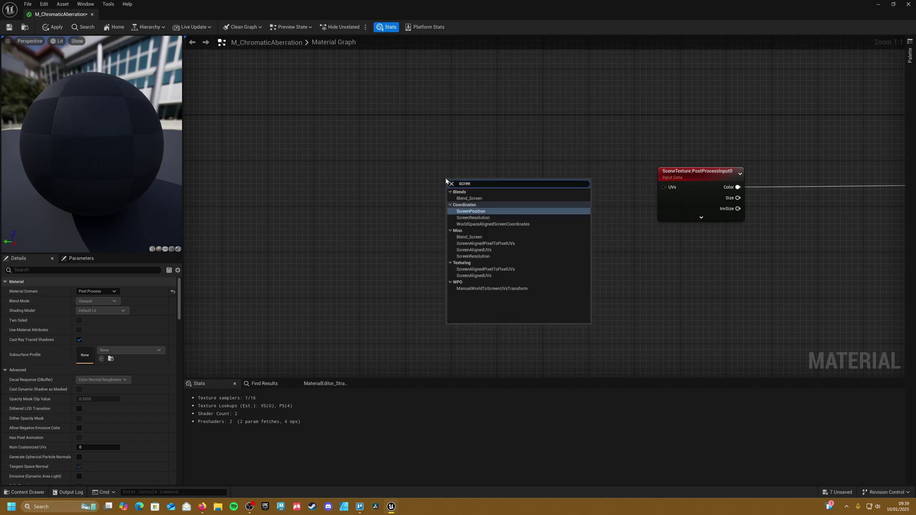
click(491, 211)
drag(471, 192, 667, 188)
- Insert an Add node between ScreenPosition's ViewportUV output and the SceneTexture UVs input, and align the nodes
text(add)
click(518, 233)
drag(579, 174, 410, 210)
drag(498, 189, 486, 179)
click(441, 235)
- Add a SceneTexelSize node below the ScreenPosition node
right_drag(438, 235, 503, 237)
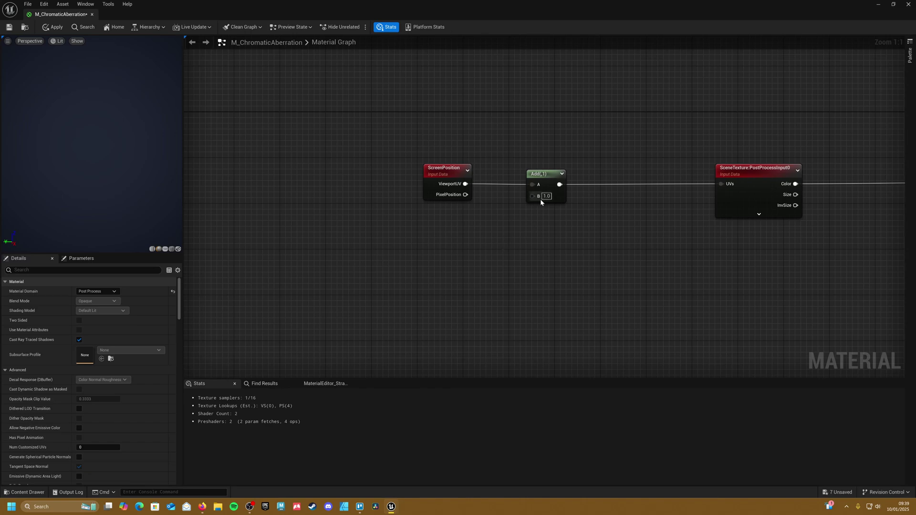
drag(532, 196, 461, 276)
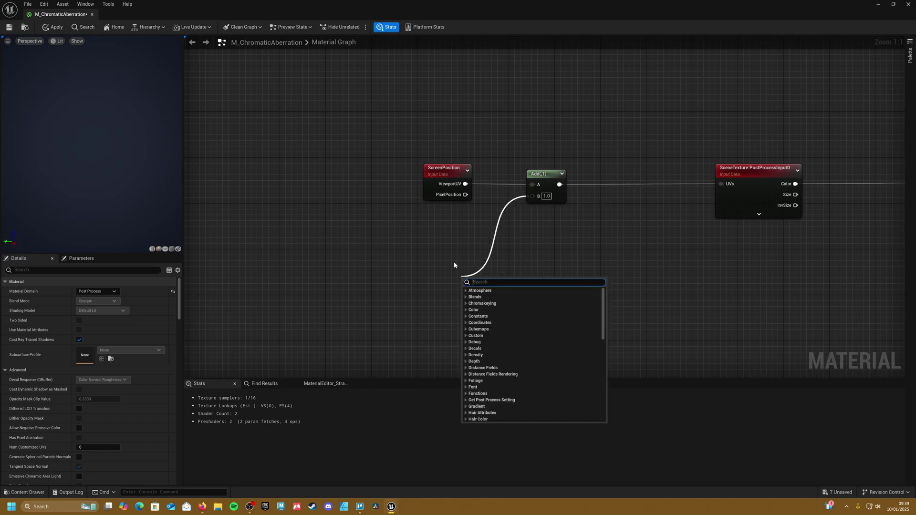
click(448, 258)
right_click(445, 258)
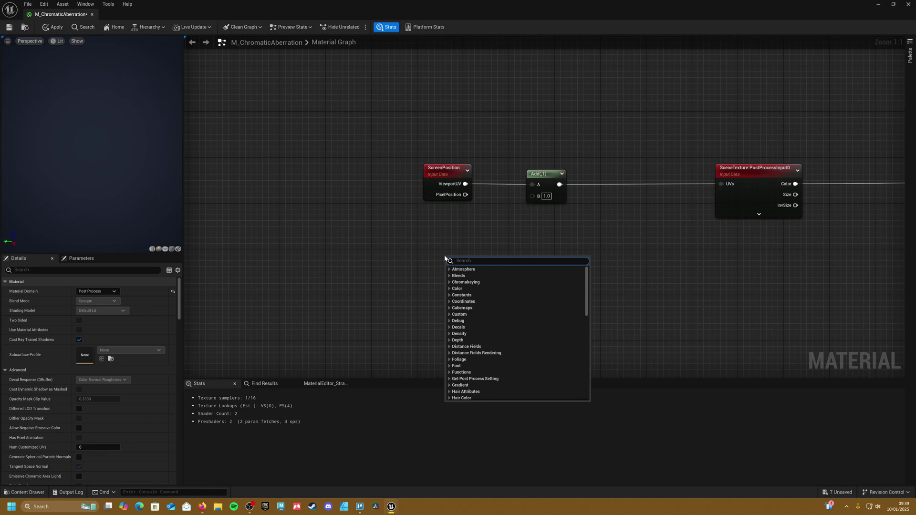
text(texel)
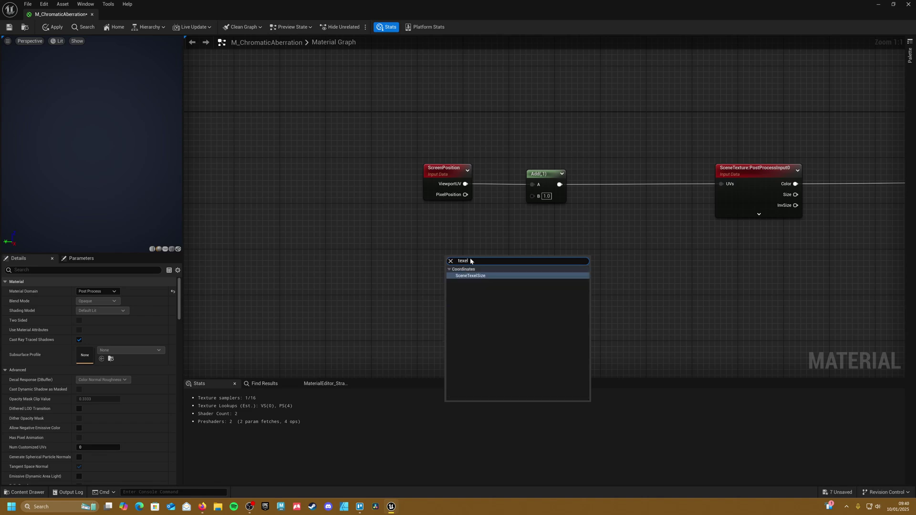
click(489, 277)
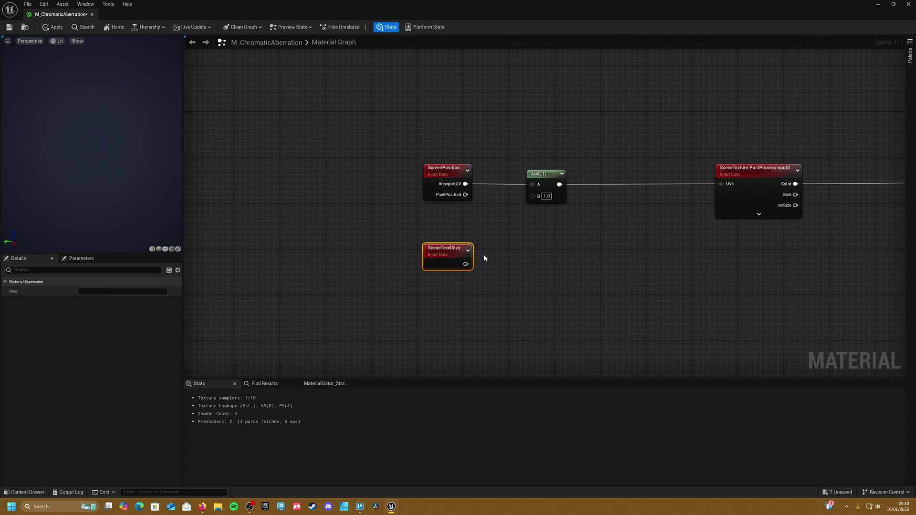
- Add a Multiply node with SceneTexelSize connected to its A input
drag(466, 264, 519, 268)
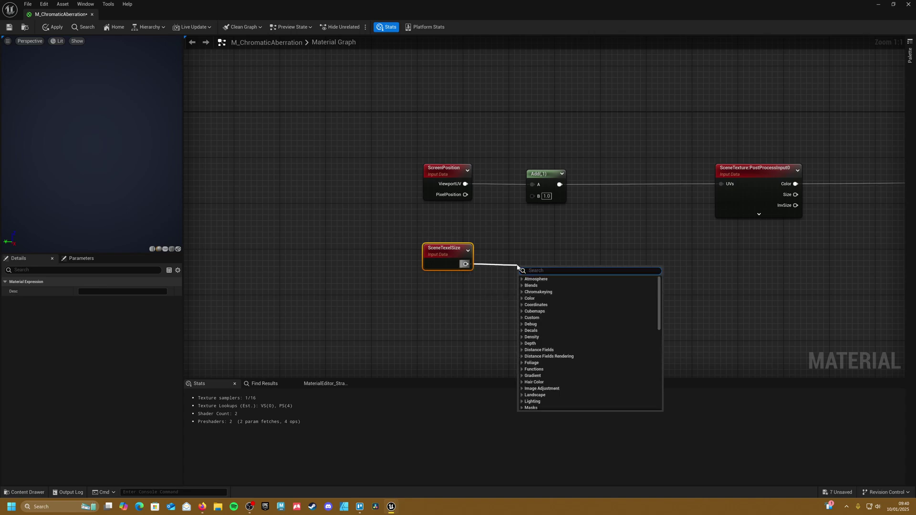
text(mul)
click(536, 311)
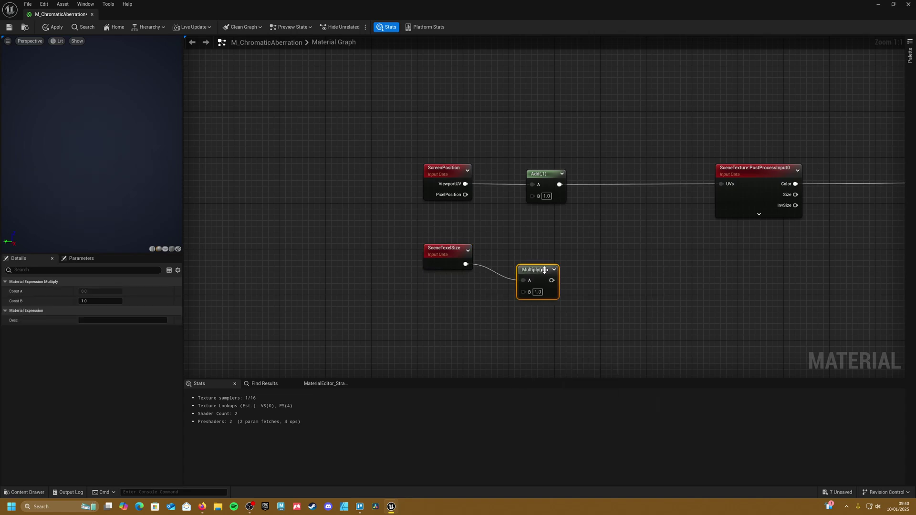
- Promote the Multiply node's B input to a parameter named CA_Amount and place it below SceneTexelSize
right_click(510, 282)
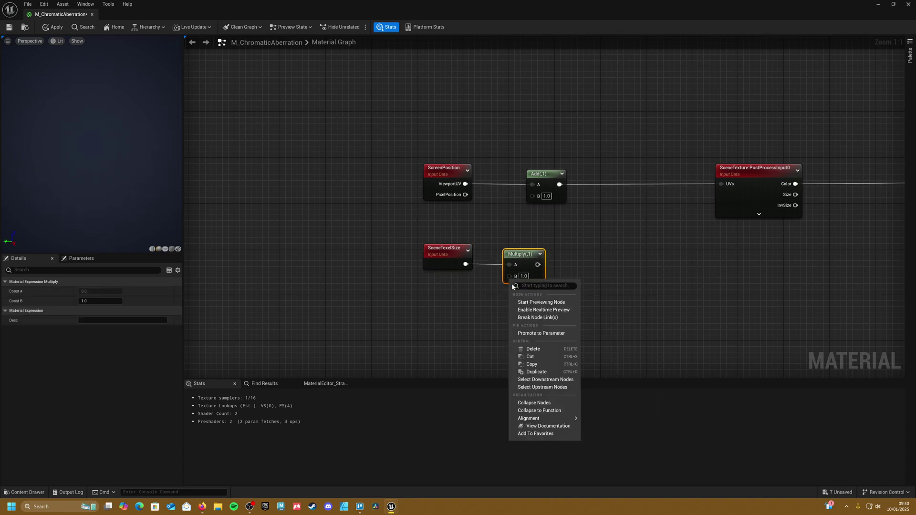
click(537, 334)
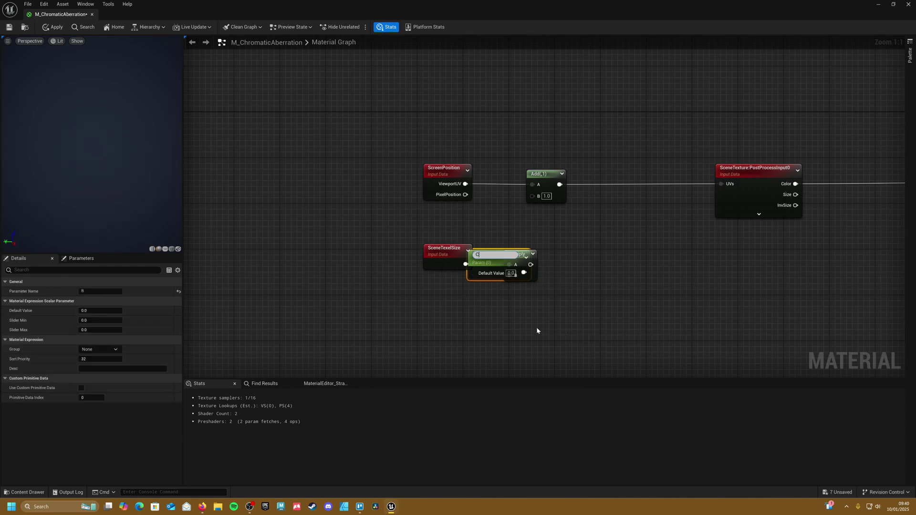
text(CA_Amount)
key(Return)
drag(491, 286, 433, 321)
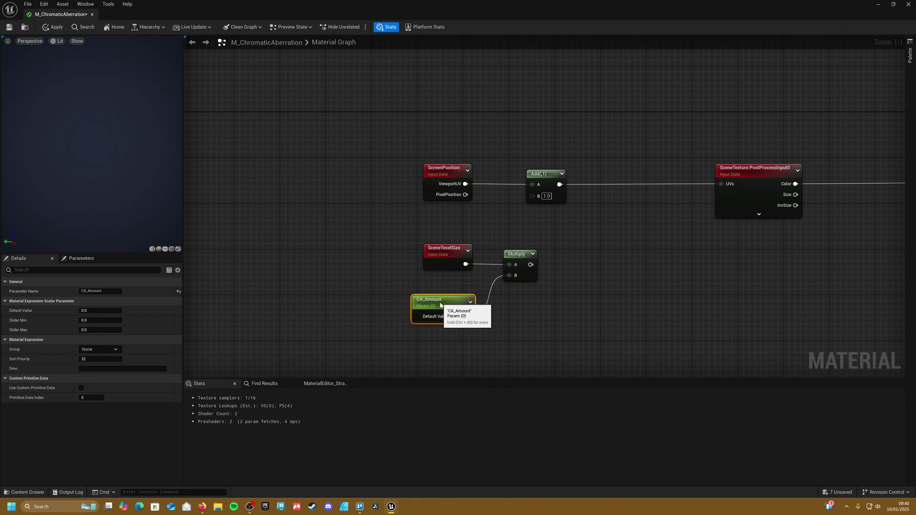
click(530, 310)
drag(535, 338, 406, 309)
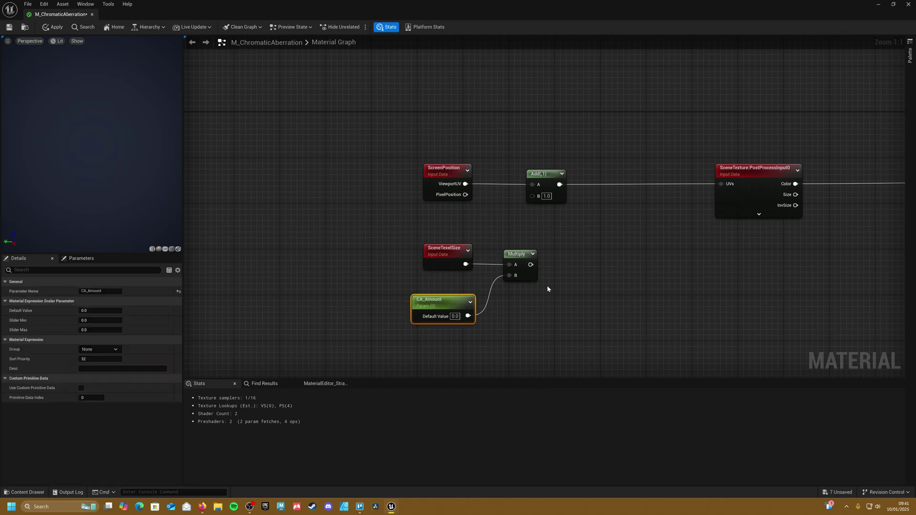
- Connect the Multiply output to the Add node's B input and save the material
drag(533, 265, 532, 196)
scroll(597, 255, down, 2)
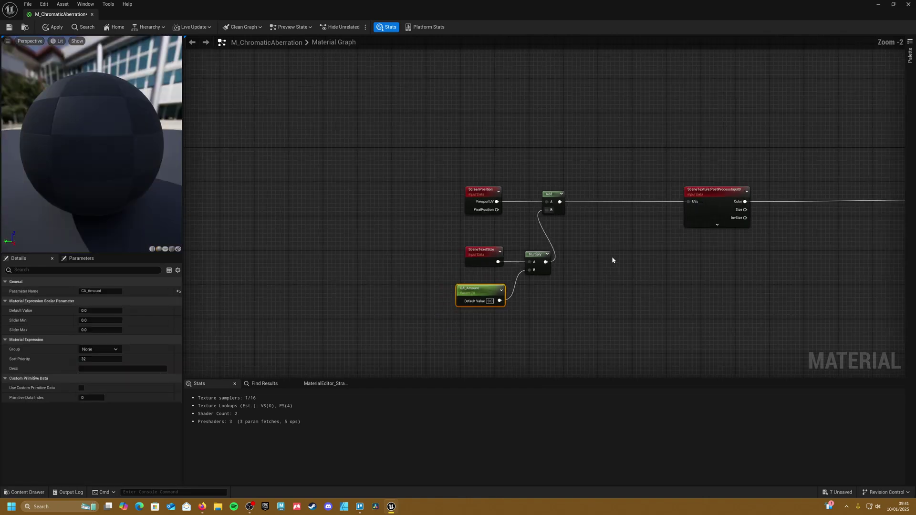
right_drag(612, 258, 408, 258)
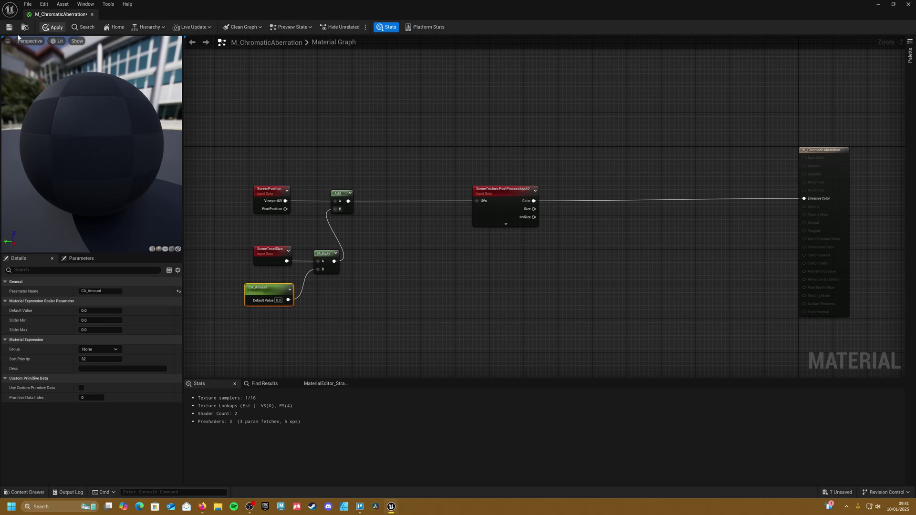
key(ctrl+s)
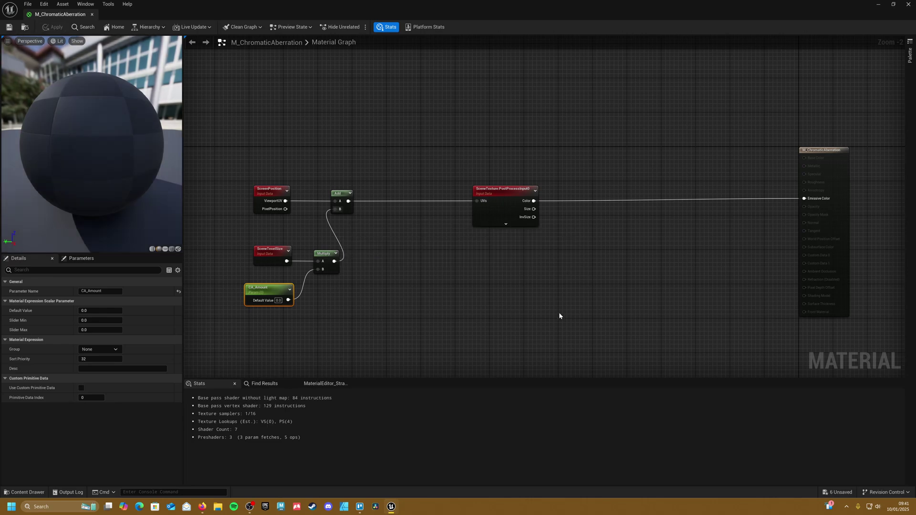
drag(575, 301, 241, 176)
drag(508, 216, 366, 212)
click(437, 260)
- Add a component mask from the SceneTexture Color output, limit it to the R channel, and align it beside the SceneTexture node
right_drag(437, 260, 487, 211)
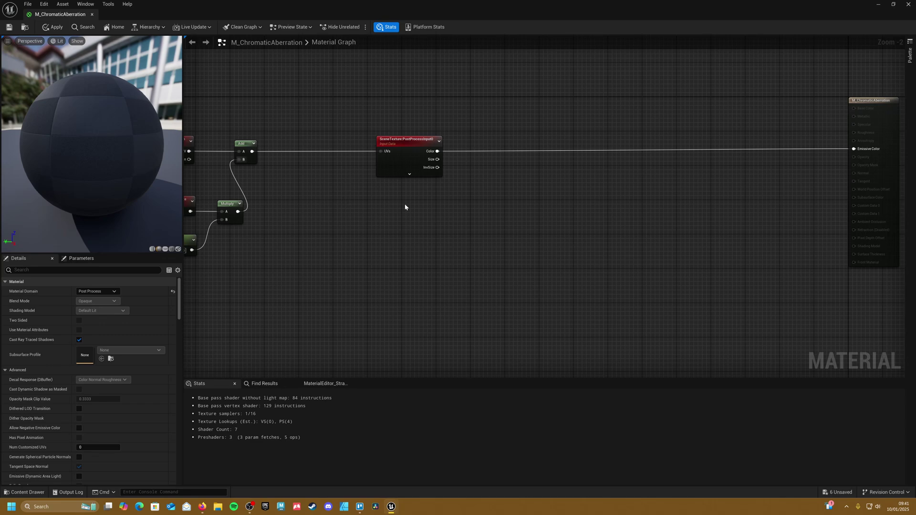
right_drag(405, 206, 405, 227)
drag(436, 172, 476, 195)
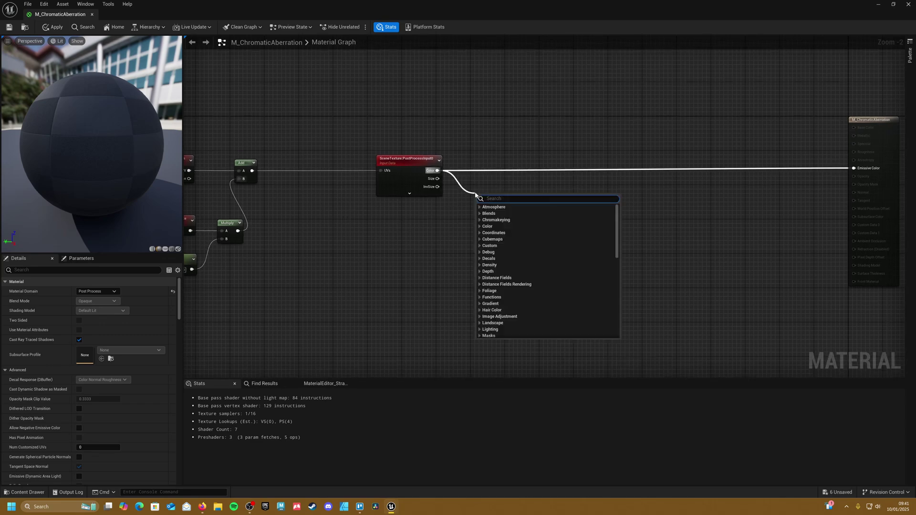
text(mask)
click(511, 265)
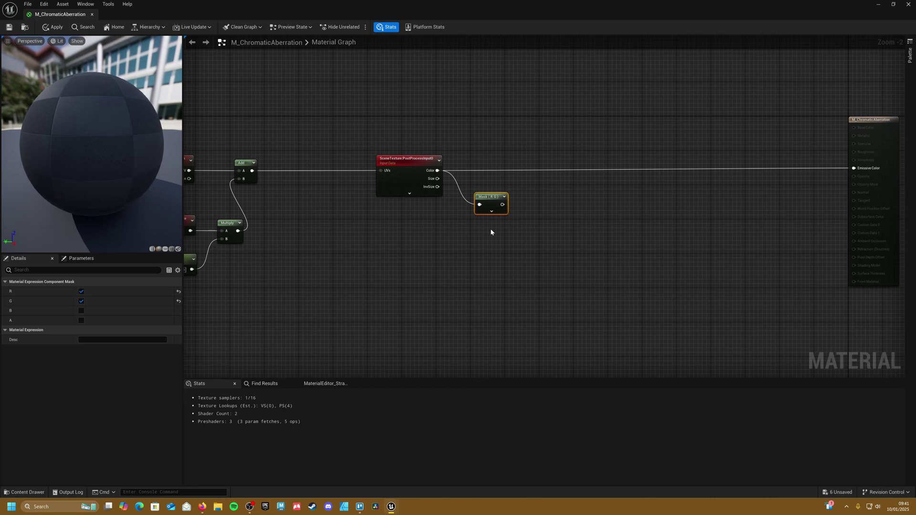
click(81, 301)
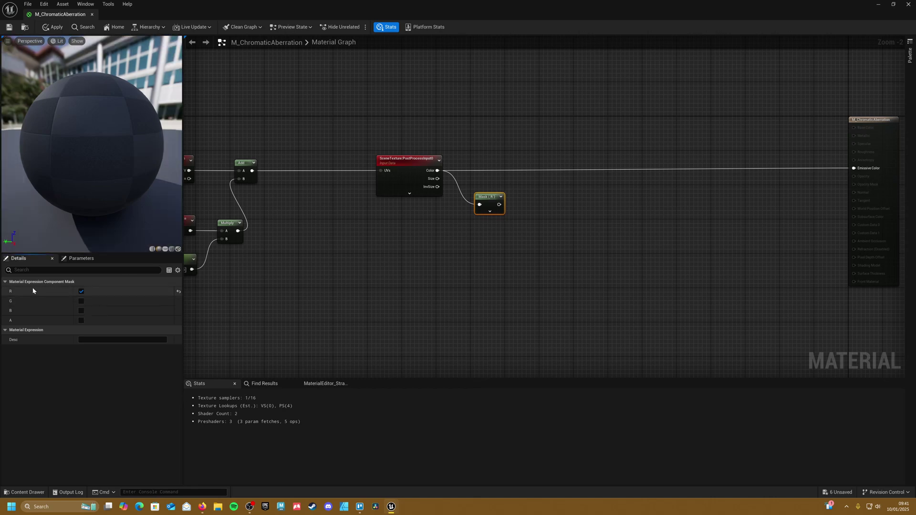
drag(492, 197, 491, 163)
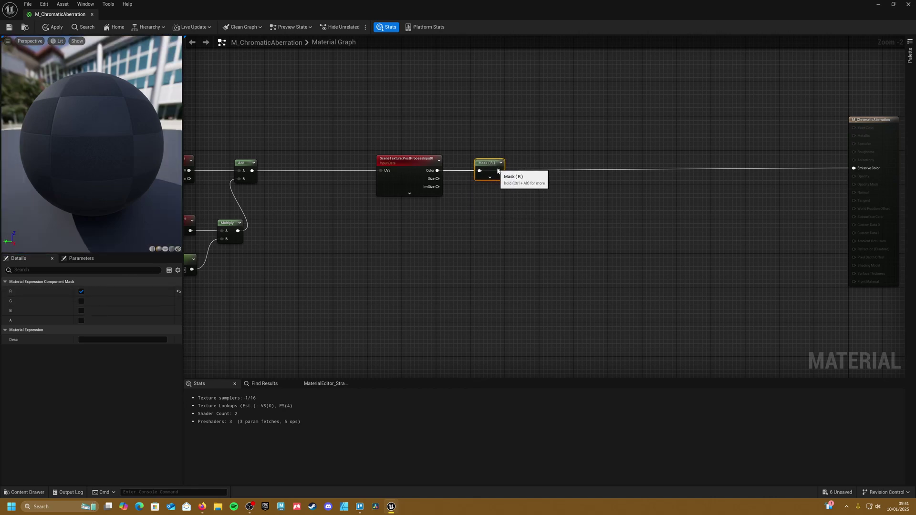
- Duplicate the SceneTexture and R mask nodes together and place the copies directly below the originals
click(452, 214)
drag(389, 212, 523, 157)
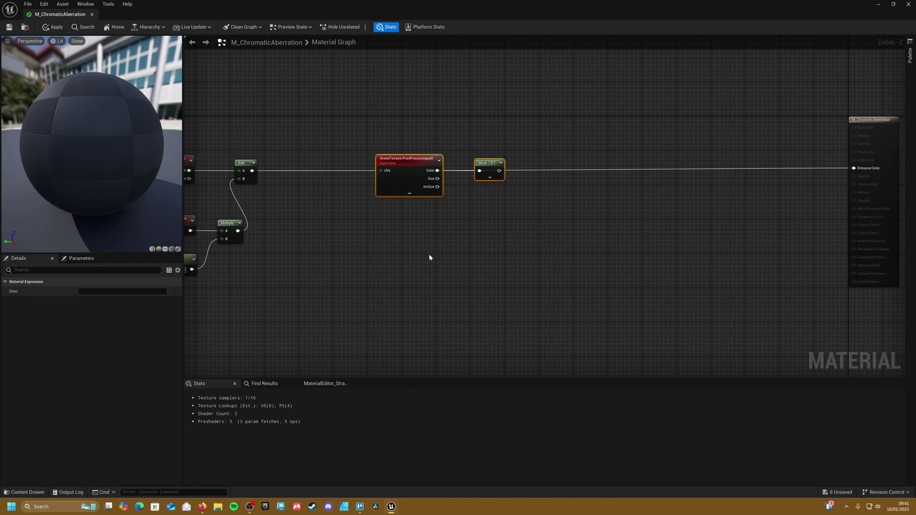
key(ctrl+d)
drag(429, 258, 434, 236)
click(524, 226)
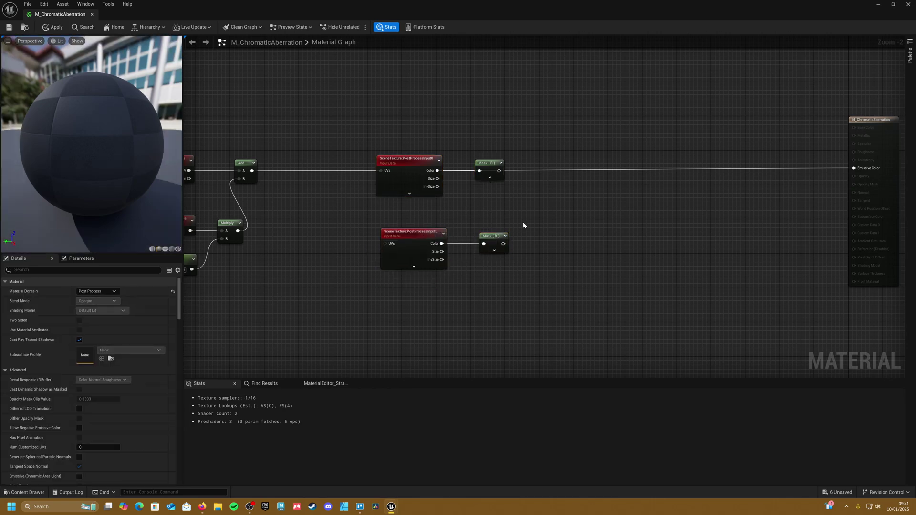
- Change the duplicated mask's channels to G and B only
drag(548, 271, 548, 271)
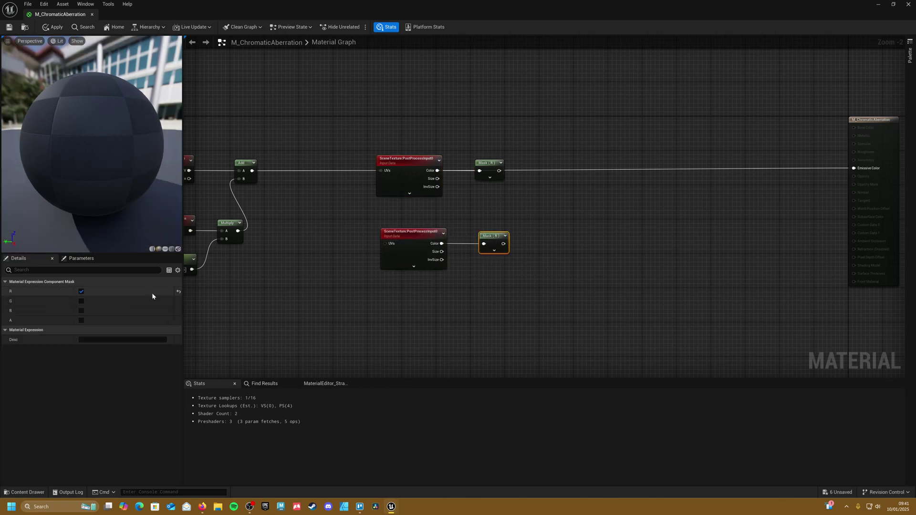
click(81, 301)
click(82, 311)
click(587, 198)
- Add an AppendVector node with the R mask connected to its A input, placed between the two mask rows
right_drag(587, 198, 517, 210)
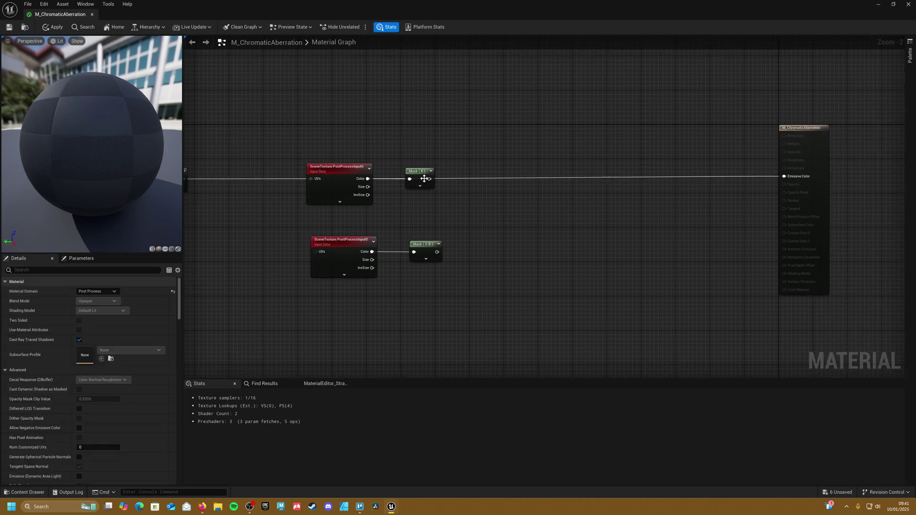
drag(429, 179, 512, 229)
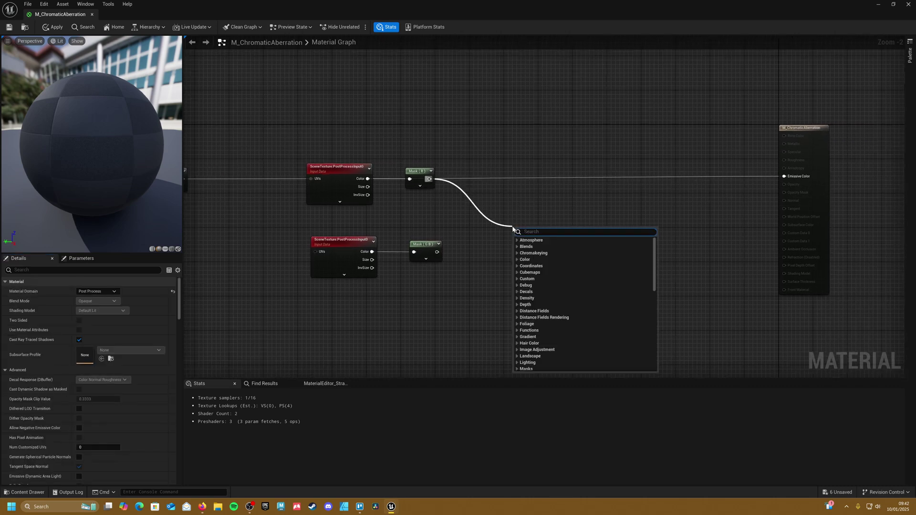
text(appe)
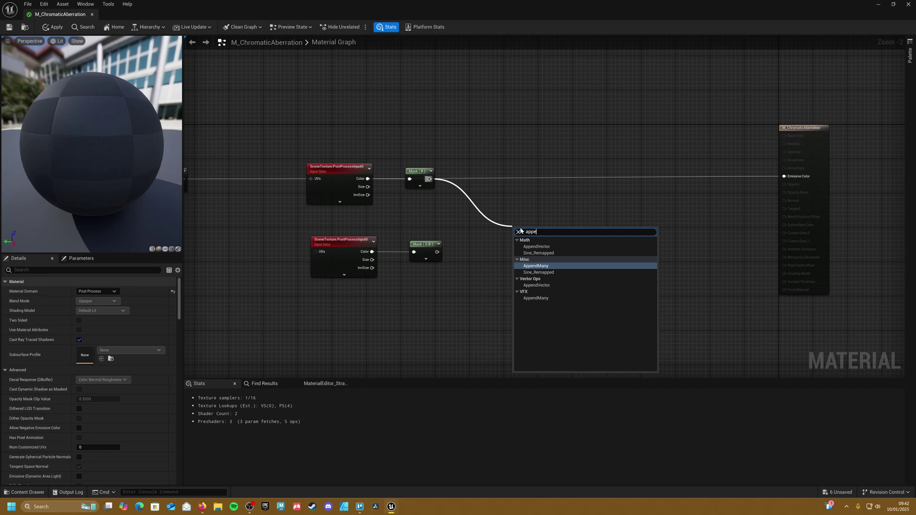
click(547, 248)
drag(527, 230, 511, 210)
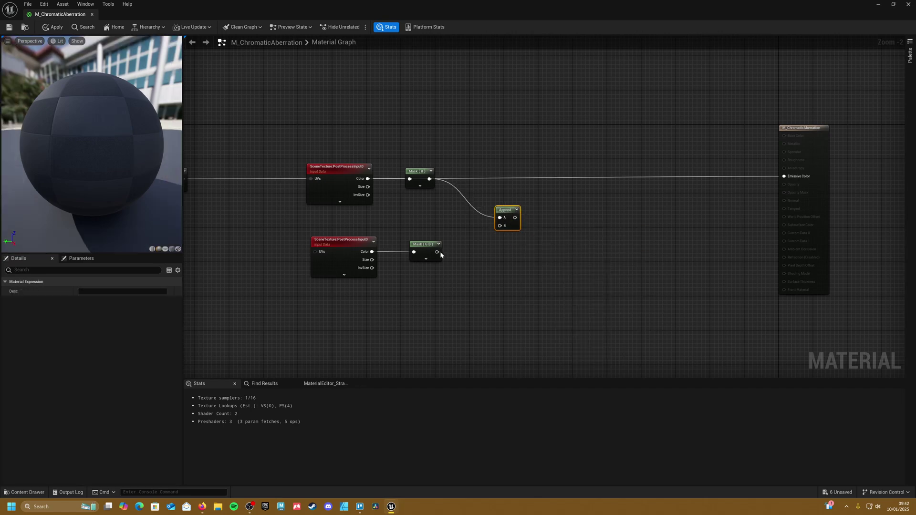
- Connect the G B mask to the Append node's B input and the Append output to Emissive Color, aligning Append with the R mask
drag(437, 252, 506, 197)
right_drag(502, 164, 430, 179)
drag(443, 219, 712, 191)
drag(435, 213, 418, 184)
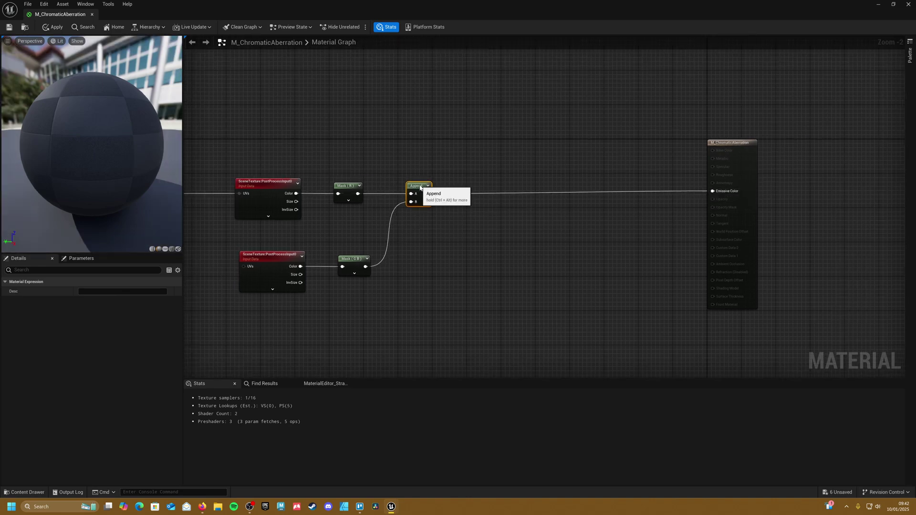
- Apply the material changes and shrink and move the material editor window so the level viewport is visible
right_drag(407, 153, 721, 151)
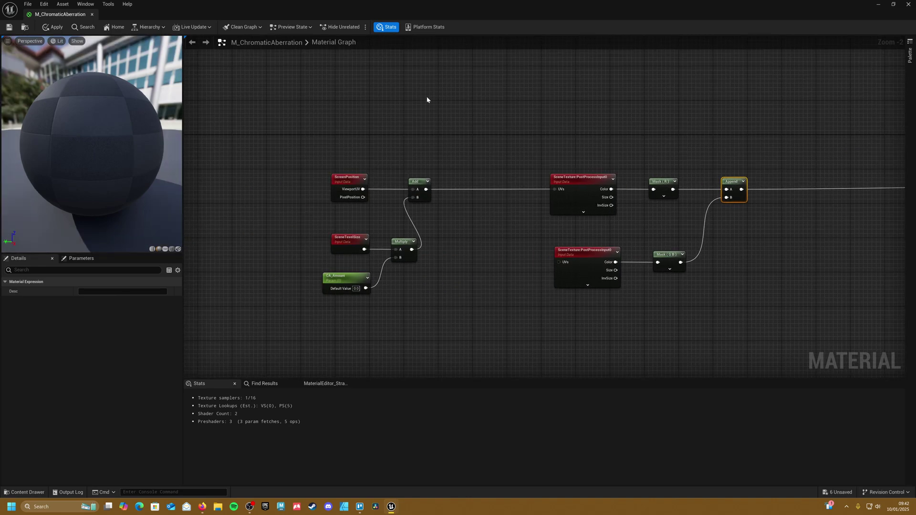
click(53, 27)
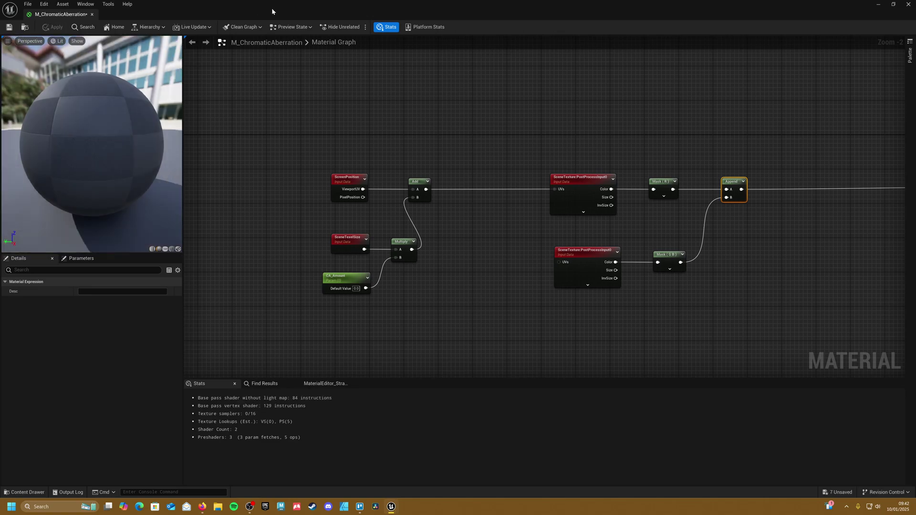
drag(286, 6, 262, 131)
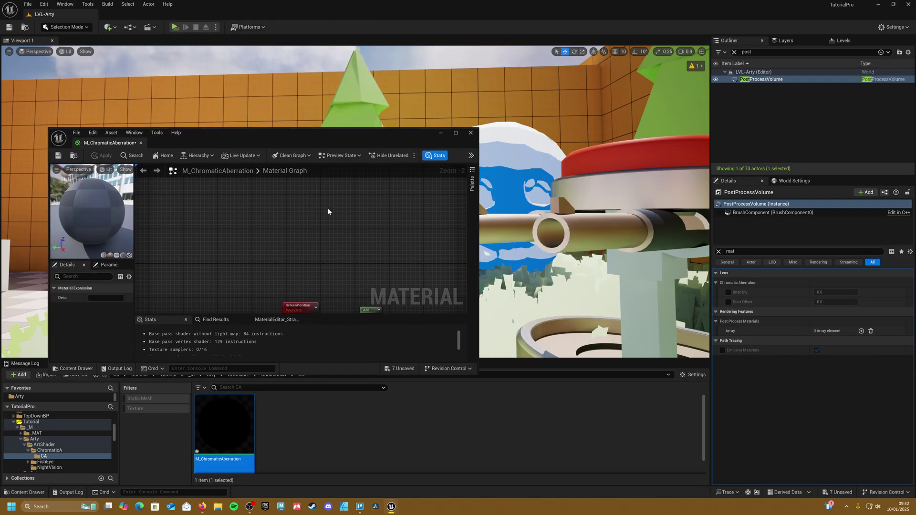
drag(479, 187, 299, 188)
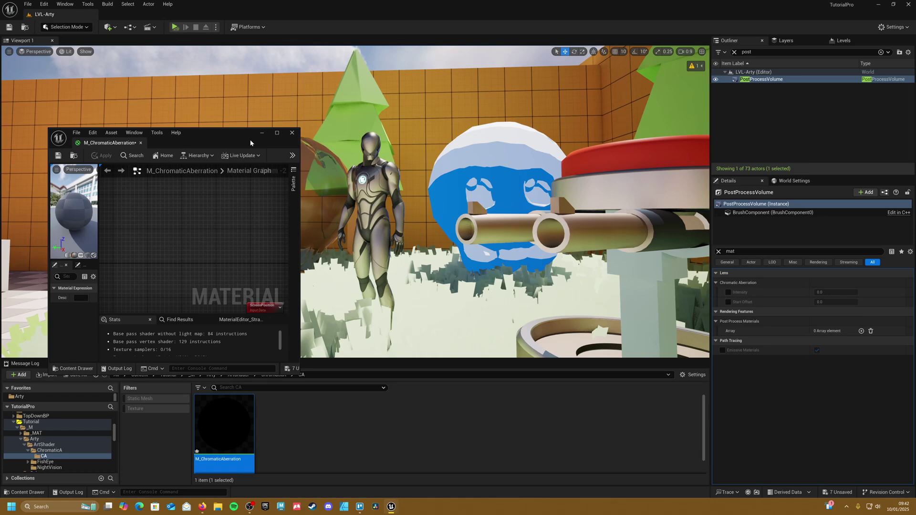
drag(252, 143, 188, 148)
- Create a material instance from M_ChromaticAberration, keeping the default name M_ChromaticAberration_Inst
right_click(242, 419)
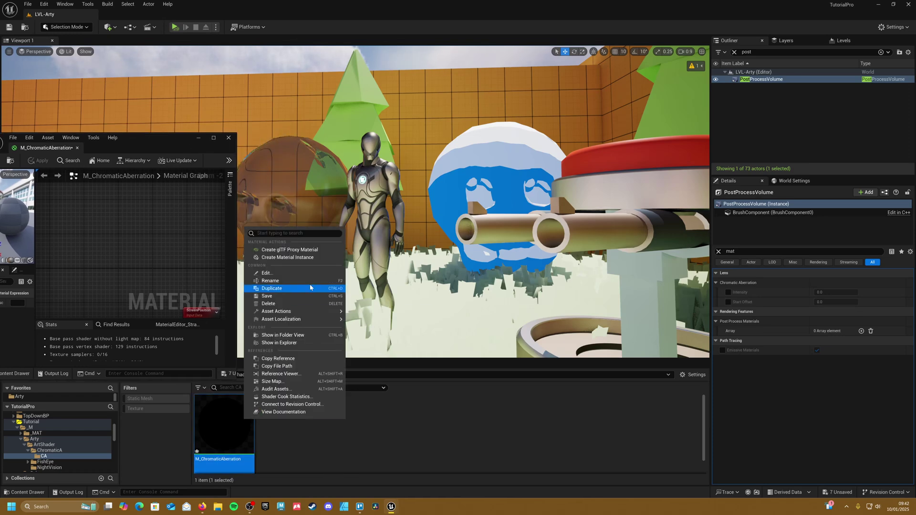
click(312, 258)
key(Return)
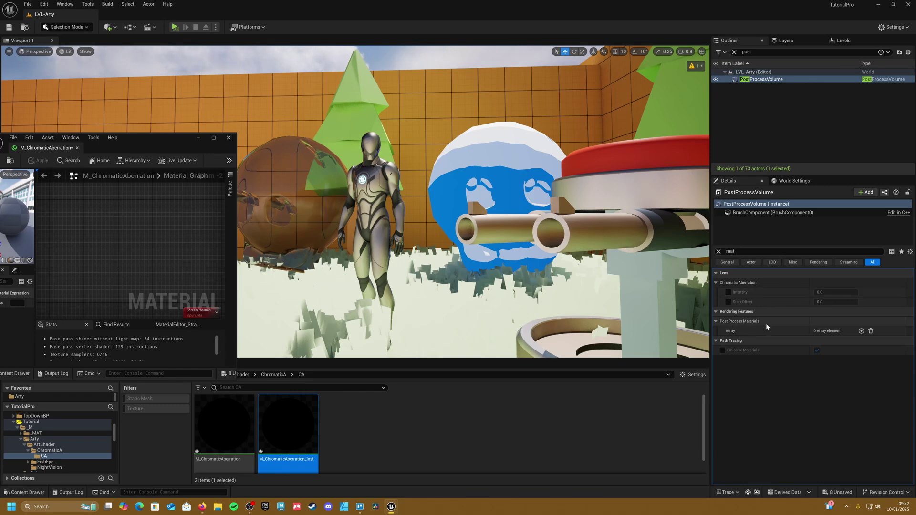
- Add an asset reference element to the PostProcessVolume's Post Process Materials array and assign M_ChromaticAberration_Inst to it
click(861, 331)
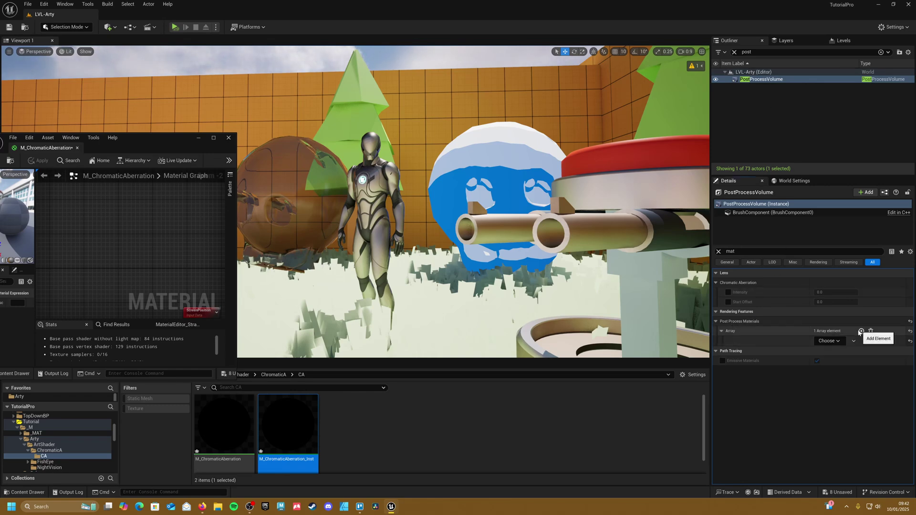
click(829, 341)
click(833, 356)
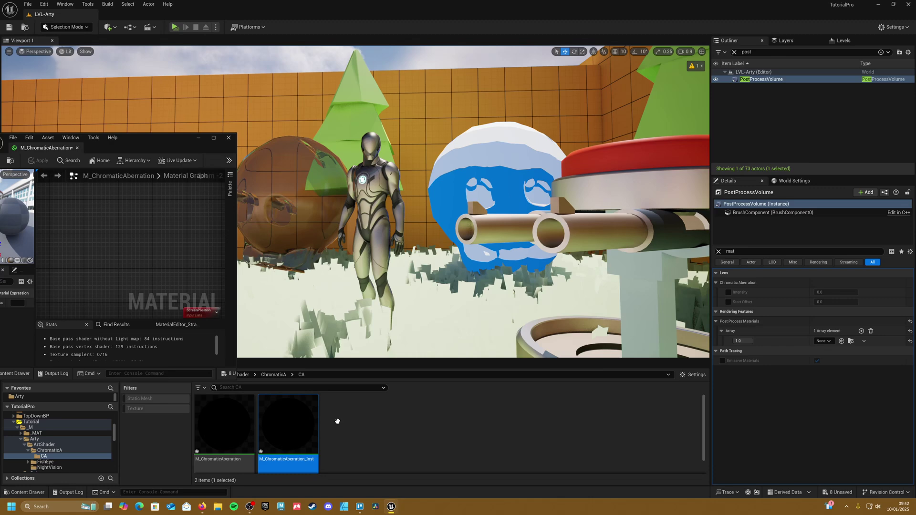
click(841, 341)
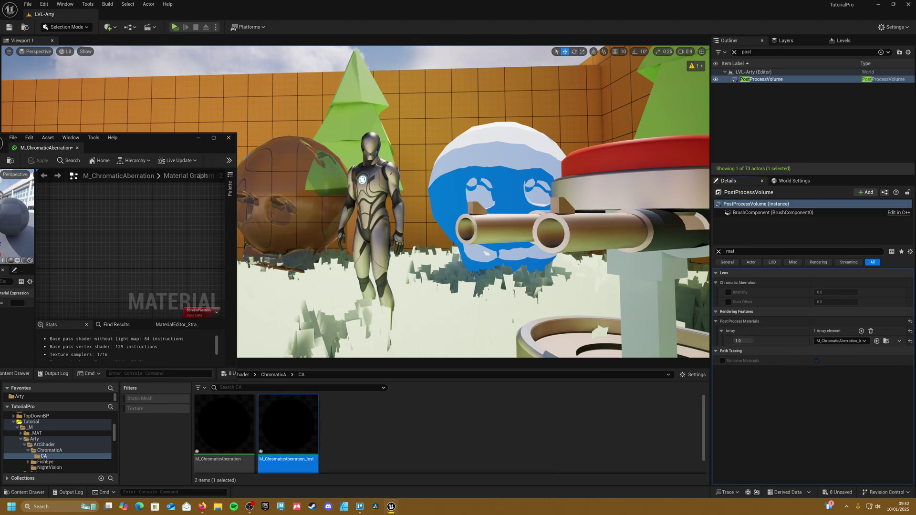
- Enable CA_Amount in the material instance and raise it to about 12.7 to test the effect in the level
drag(915, 190, 198, 277)
click(164, 225)
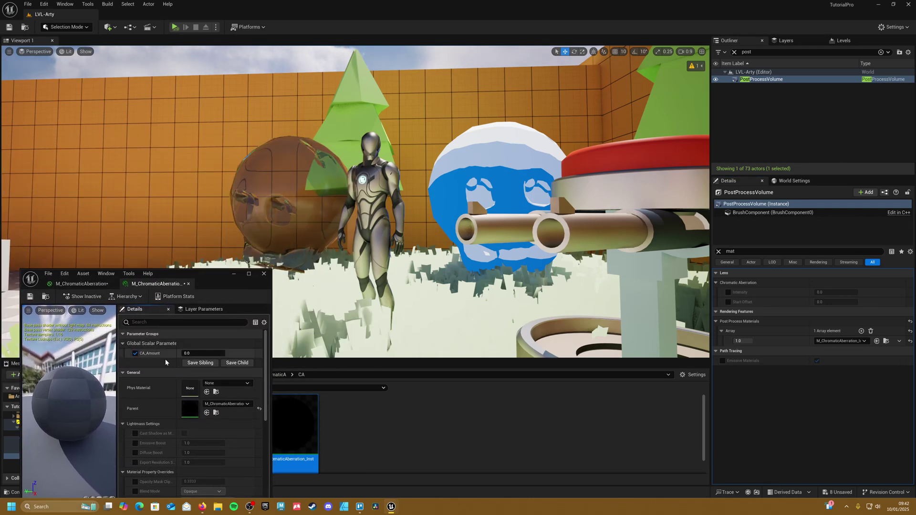
drag(189, 353, 270, 354)
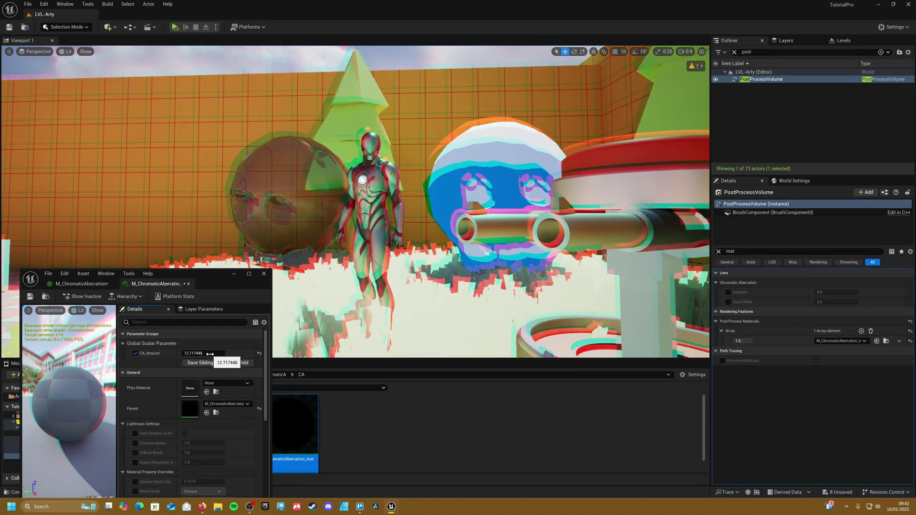
- Return to the maximized M_ChromaticAberration graph and move all nodes feeding Emissive Color farther away from the material output node
double_click(191, 410)
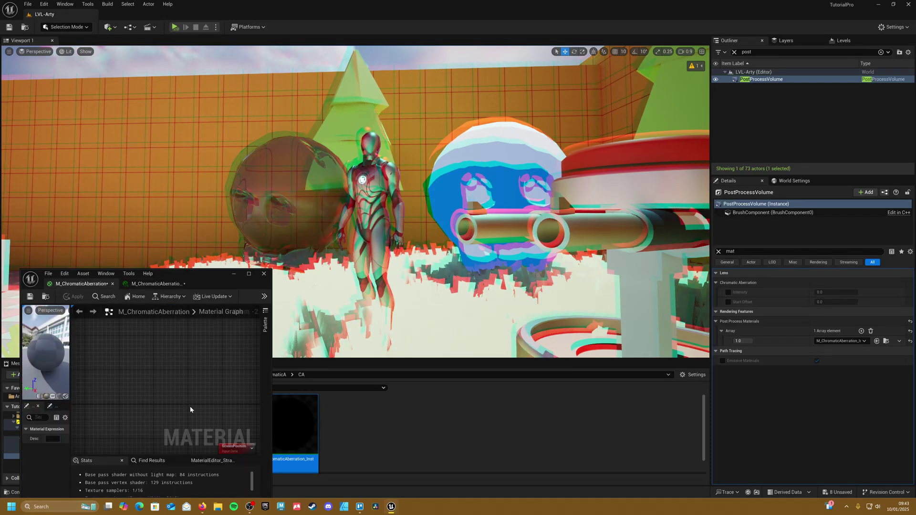
click(249, 273)
scroll(439, 287, down, 5)
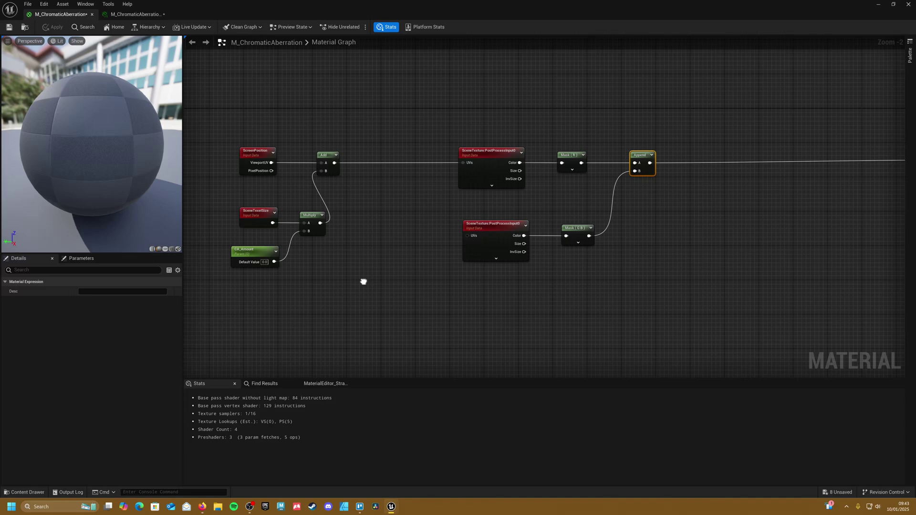
drag(347, 230, 534, 311)
right_drag(534, 310, 687, 299)
drag(607, 270, 451, 273)
click(544, 282)
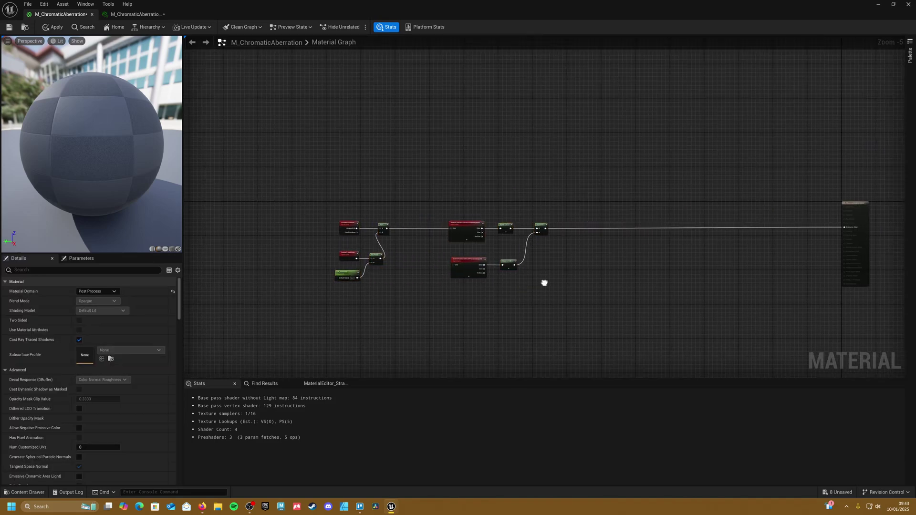
- Move the CA_Amount parameter node farther away from the Multiply node to make room between them
right_drag(544, 282, 598, 256)
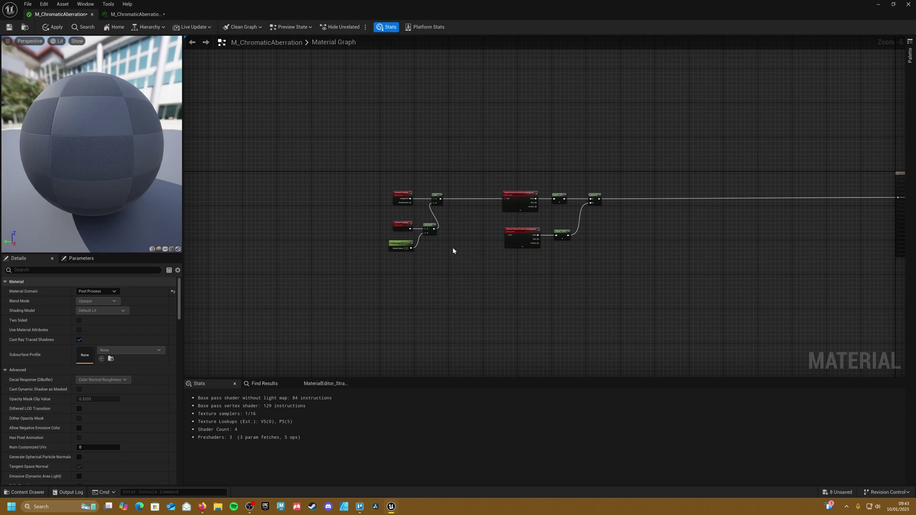
scroll(422, 243, up, 3)
right_drag(421, 243, 505, 255)
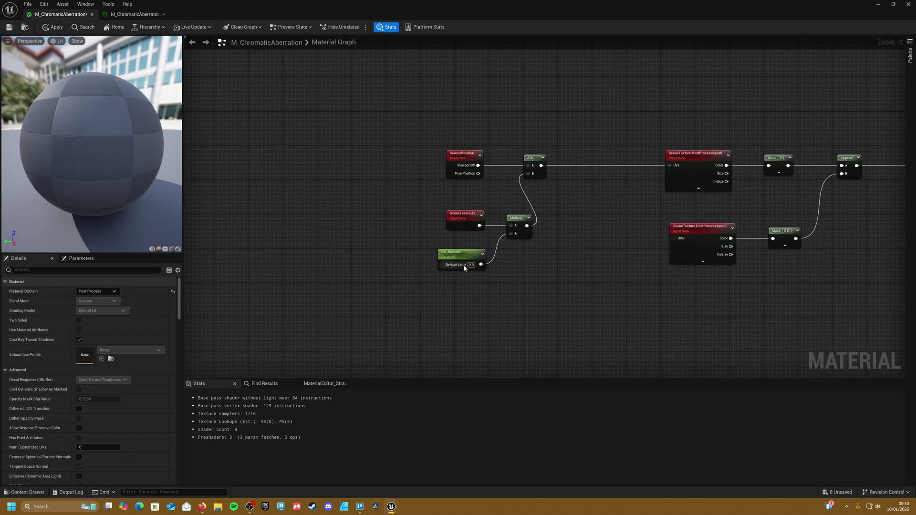
drag(464, 268, 337, 306)
- Add a Constant3Vector above CA_Amount and convert it to a parameter named Direction R
right_drag(446, 267, 517, 246)
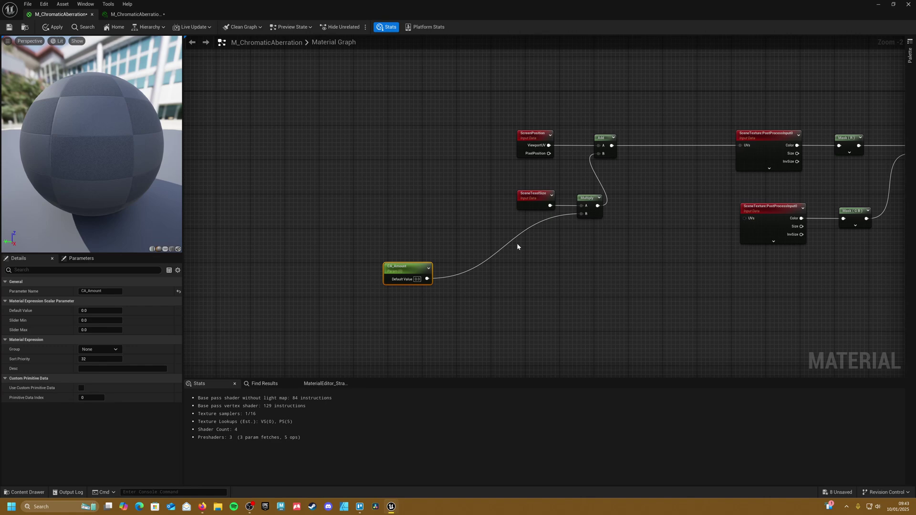
click(404, 217)
click(395, 217)
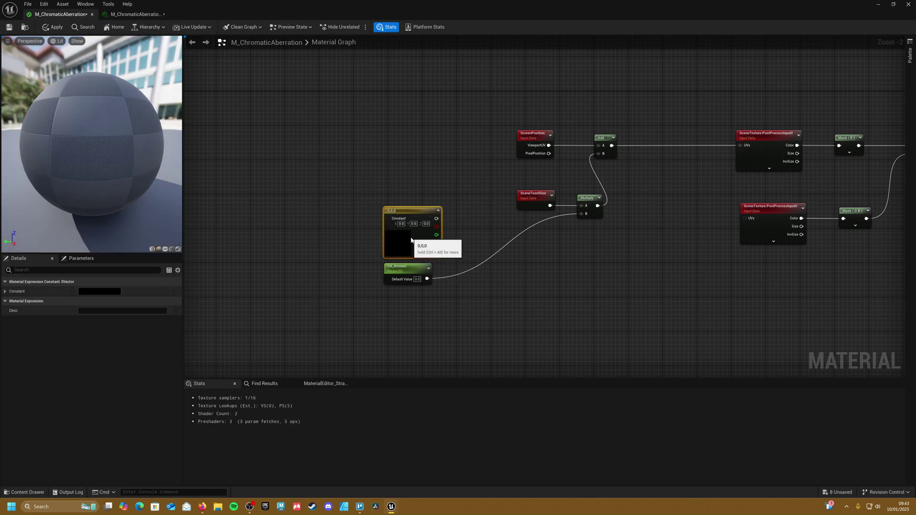
right_click(408, 239)
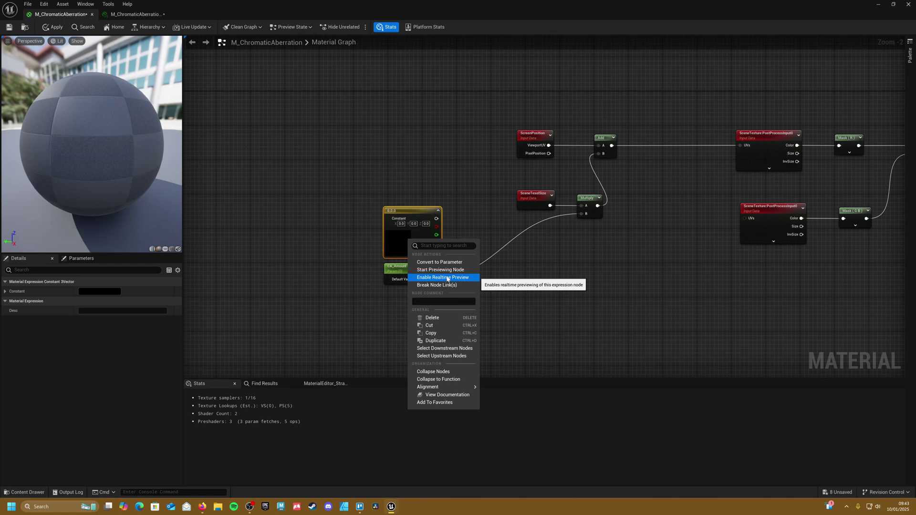
click(440, 262)
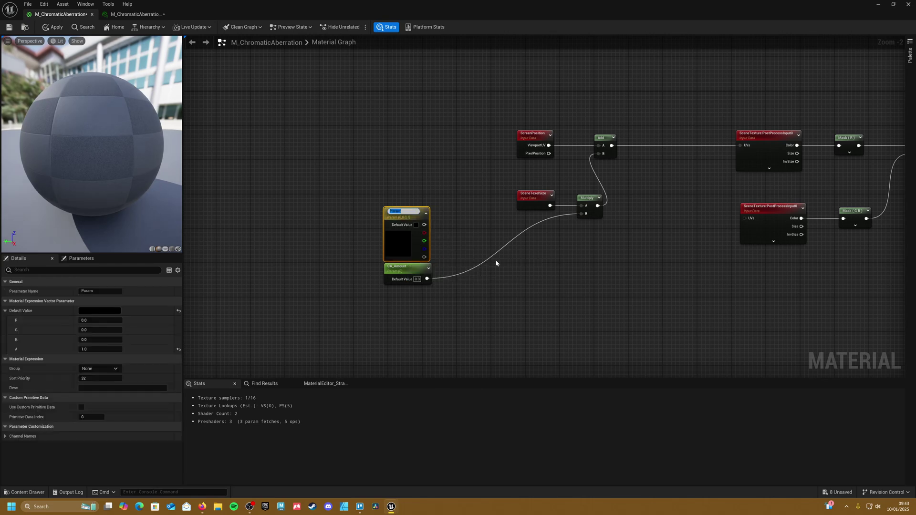
text(O)
text(irection R)
key(Return)
- Set the R component of the Direction R parameter's default value to 1
click(120, 320)
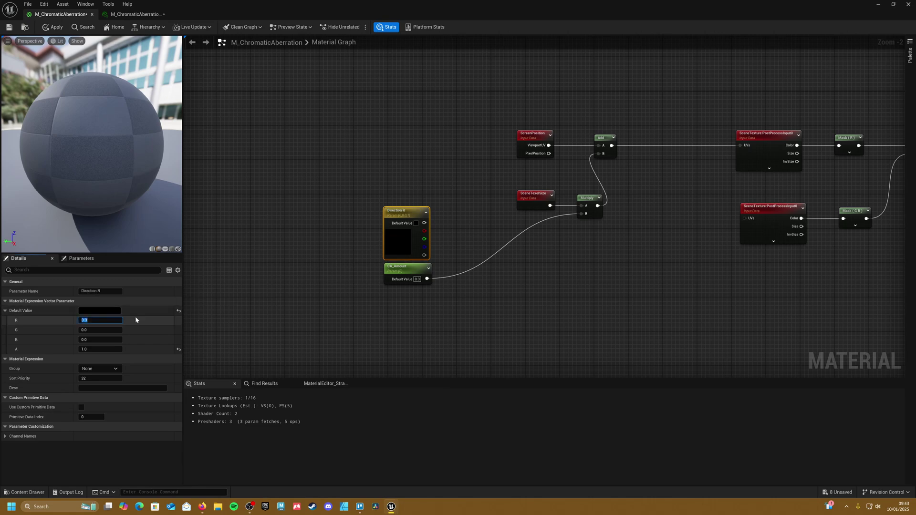
text(1)
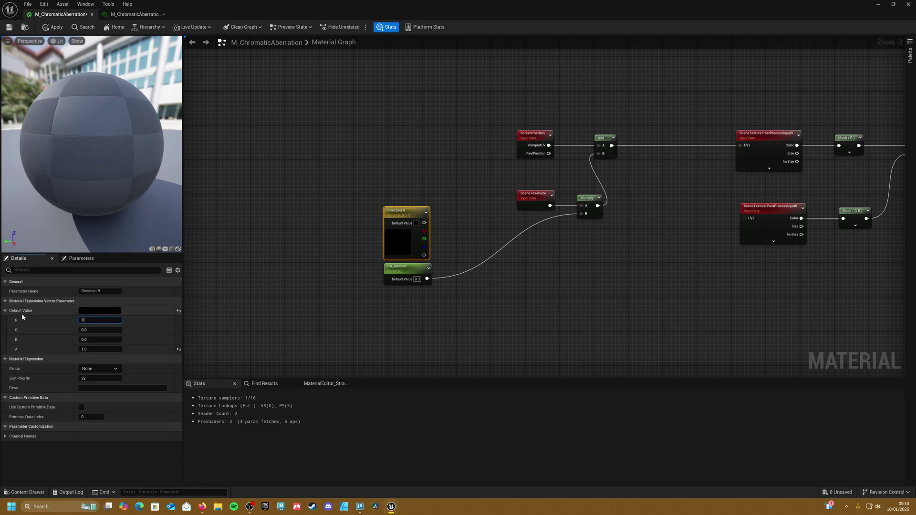
key(Return)
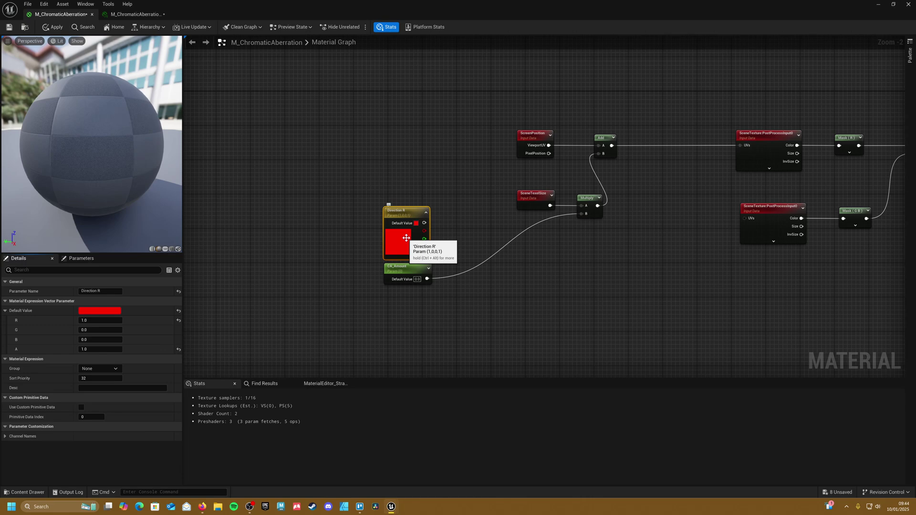
- Multiply Direction R by CA_Amount in a new Multiply node and feed the result into input B of the SceneTexelSize Multiply
right_drag(405, 243, 384, 255)
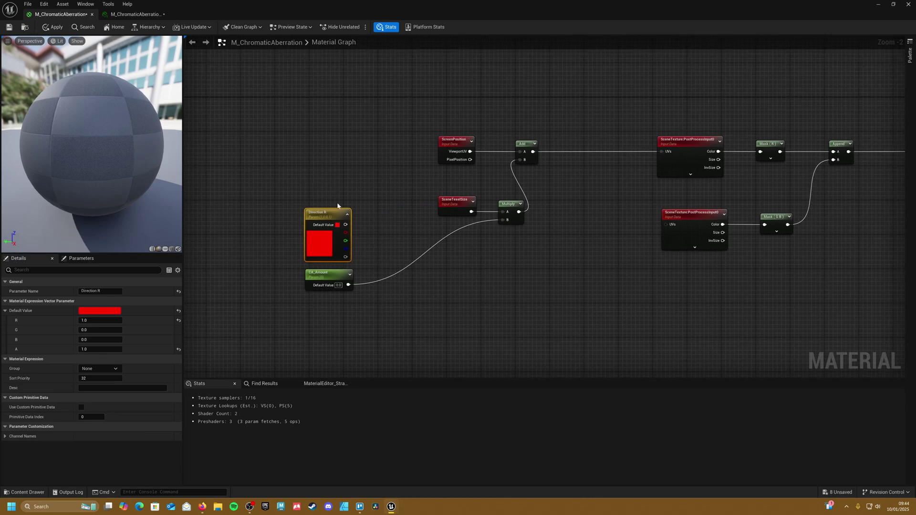
drag(345, 224, 398, 244)
text(mul)
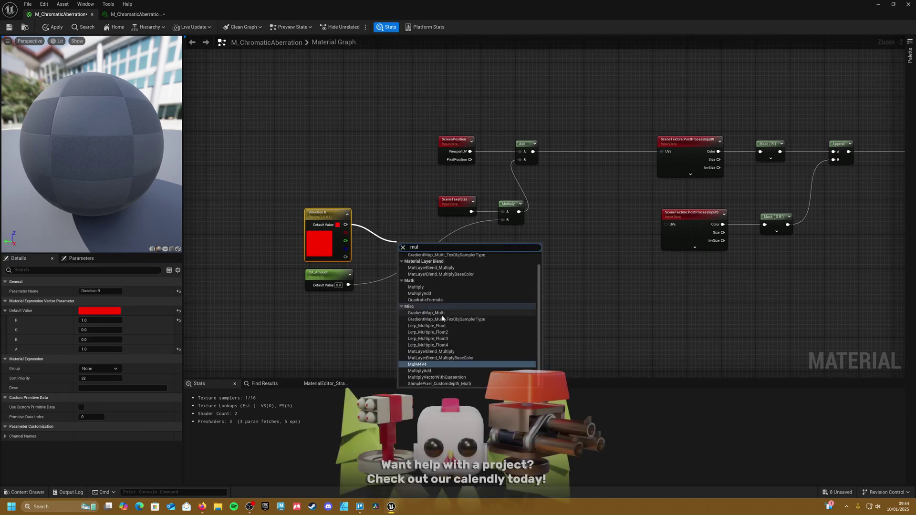
click(432, 288)
drag(349, 285, 503, 221)
drag(420, 260, 429, 282)
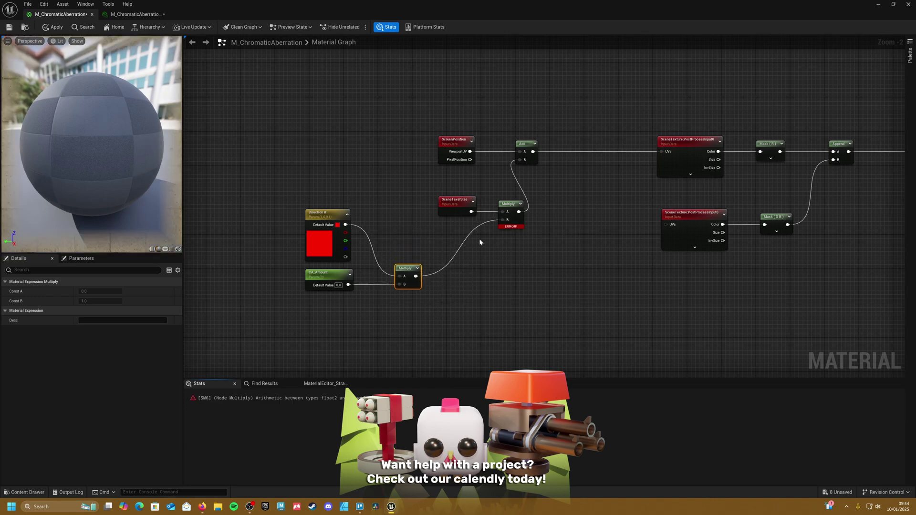
- Insert a ComponentMask passing R and G between the new Multiply node and input B of the SceneTexelSize Multiply
drag(358, 199, 338, 234)
drag(463, 225, 465, 227)
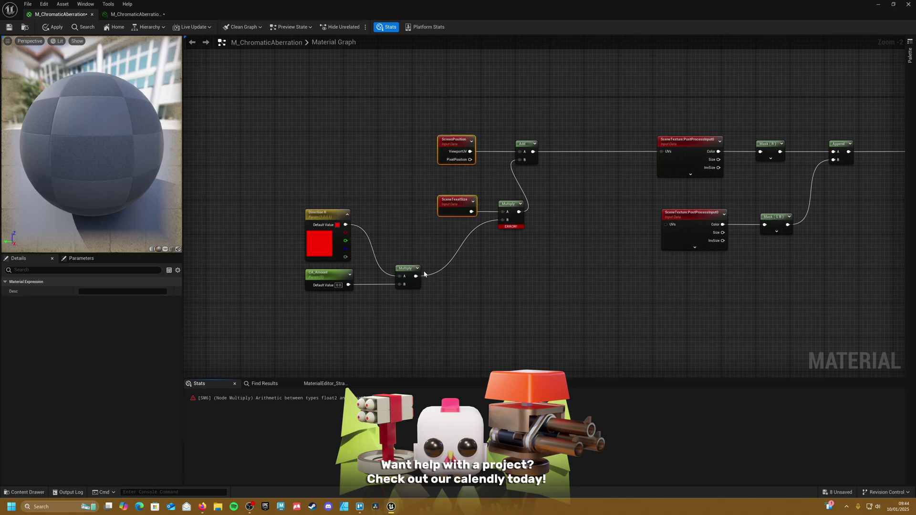
drag(416, 276, 466, 278)
text(mask)
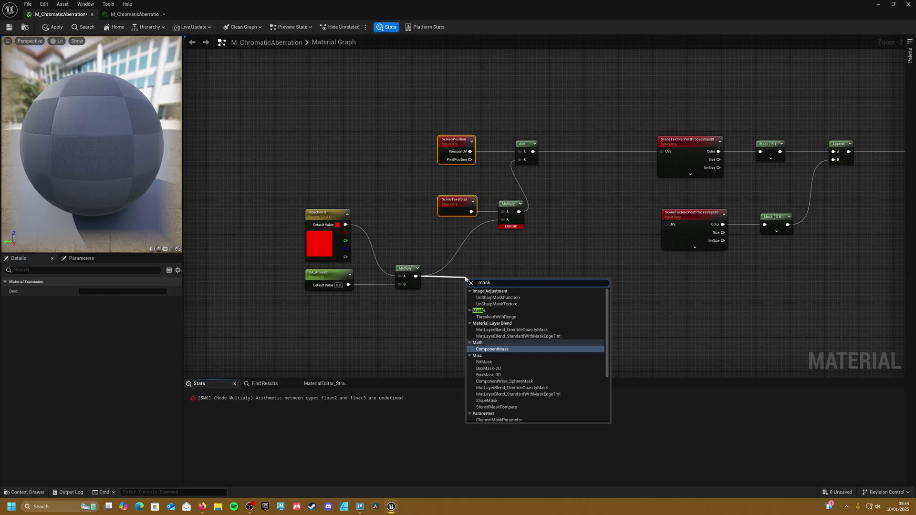
click(510, 349)
click(510, 351)
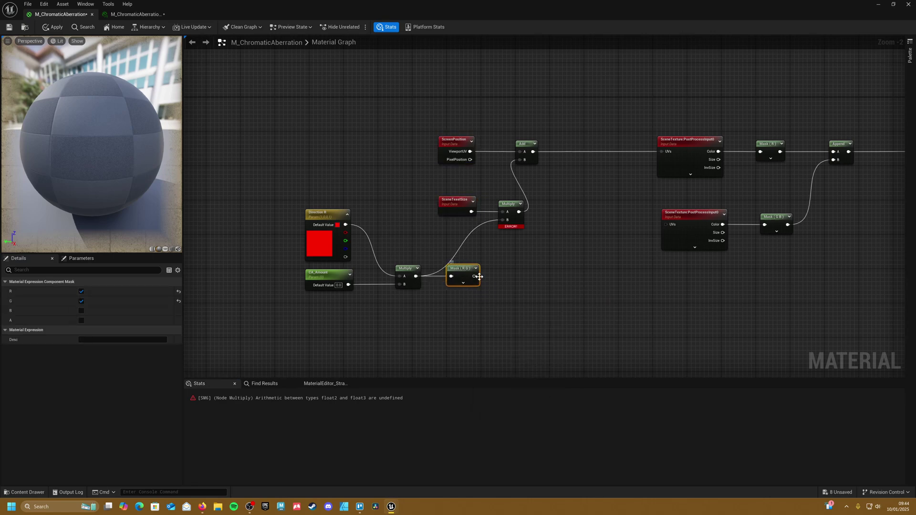
drag(479, 276, 507, 222)
click(539, 265)
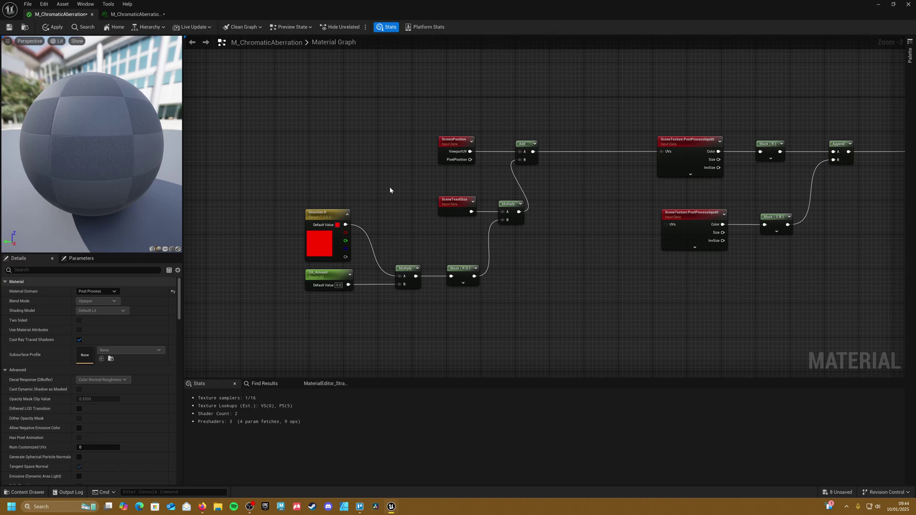
- Apply the material, shrink its editor window to reveal the level, and switch to the material instance
right_drag(558, 249, 587, 246)
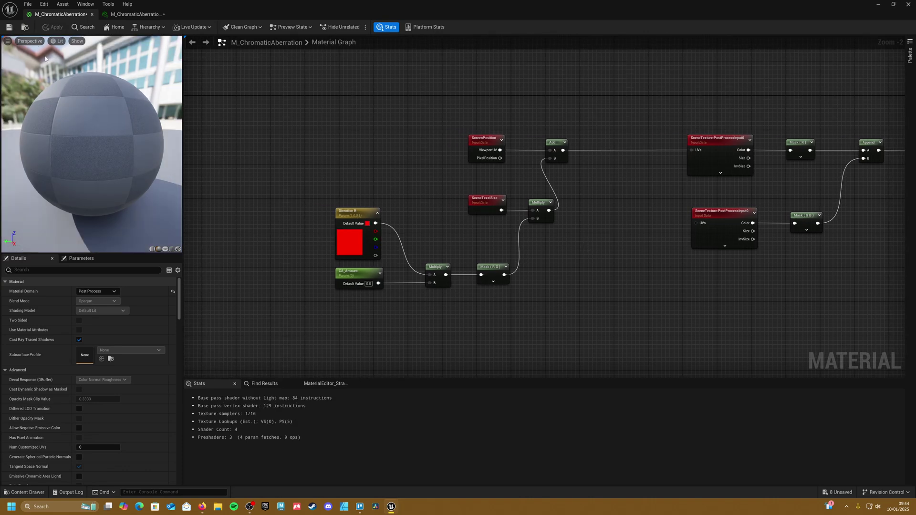
drag(287, 162, 406, 235)
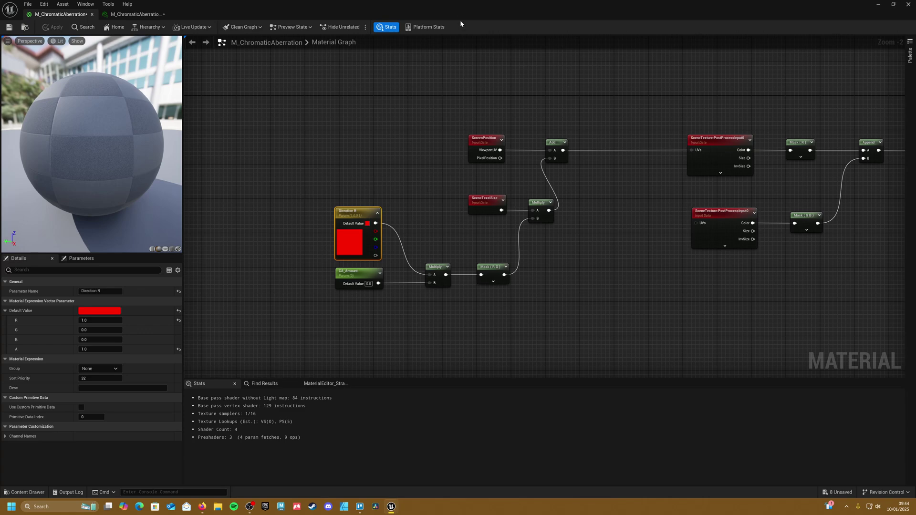
drag(460, 7, 156, 218)
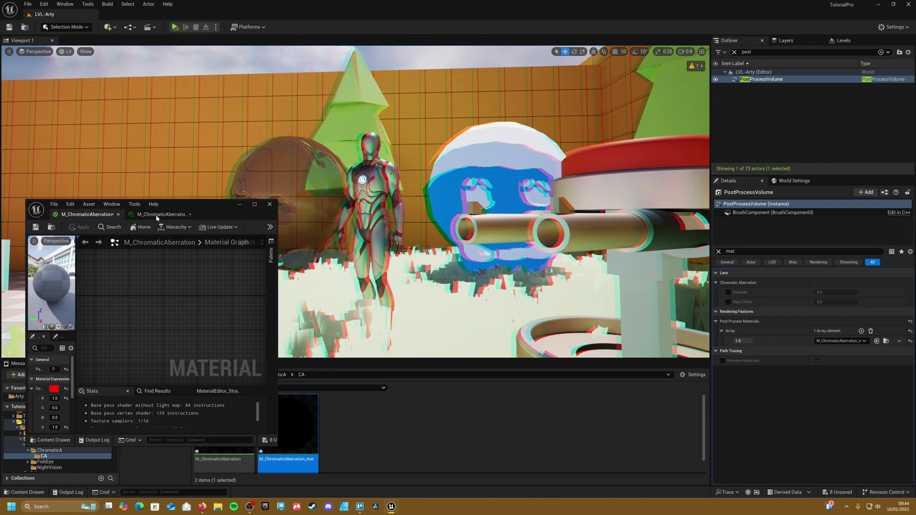
click(162, 216)
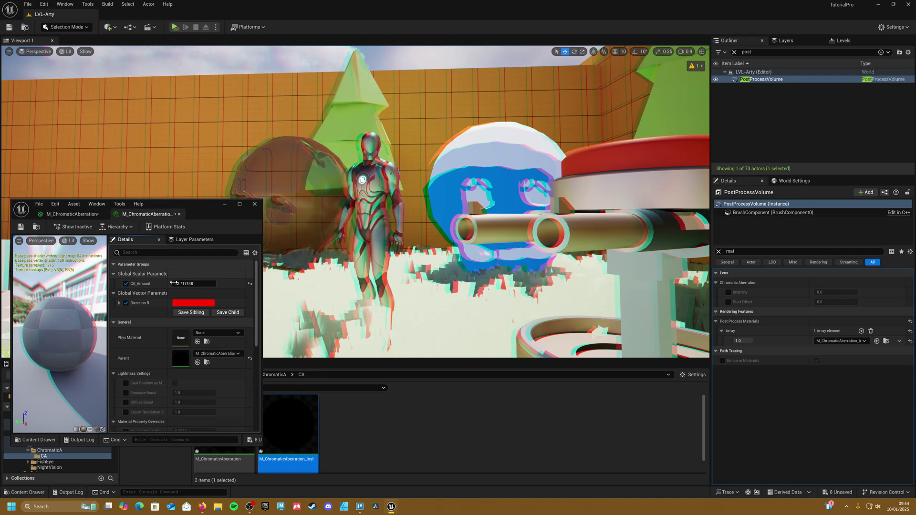
- Expand Direction R in the material instance, try other G values, then reset G to 0 with CA_Amount at about 10.7
click(120, 303)
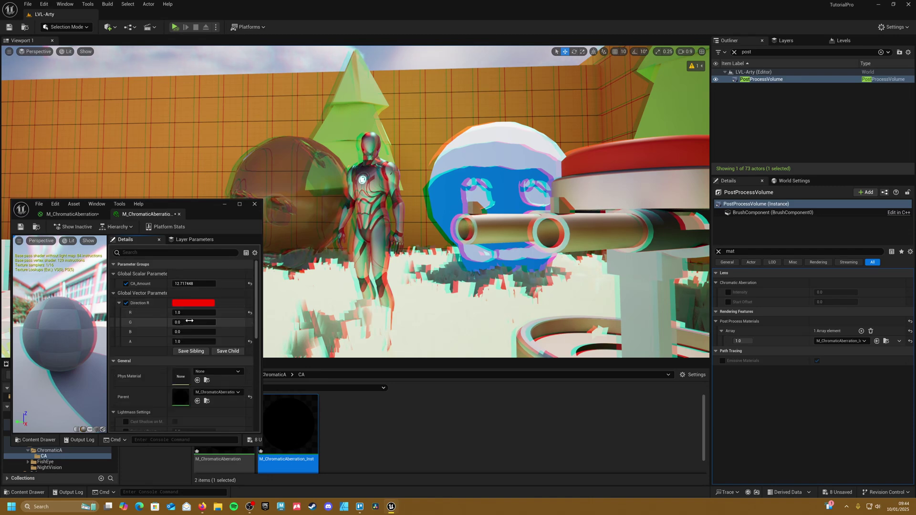
drag(193, 322, 190, 284)
click(209, 326)
text(0)
key(Return)
key(Return)
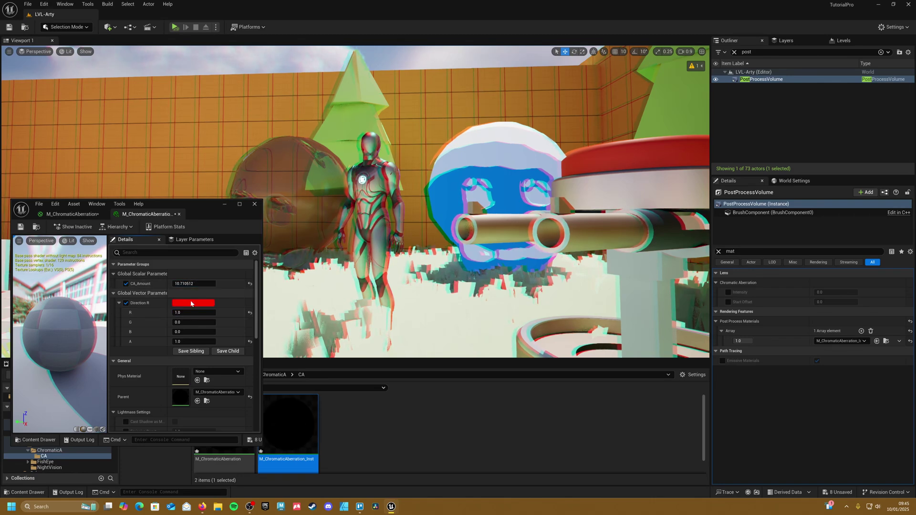
- Return to the maximized M_ChromaticAberration graph and delete the SceneTexture and G B Mask nodes feeding the Append node's B input
click(66, 216)
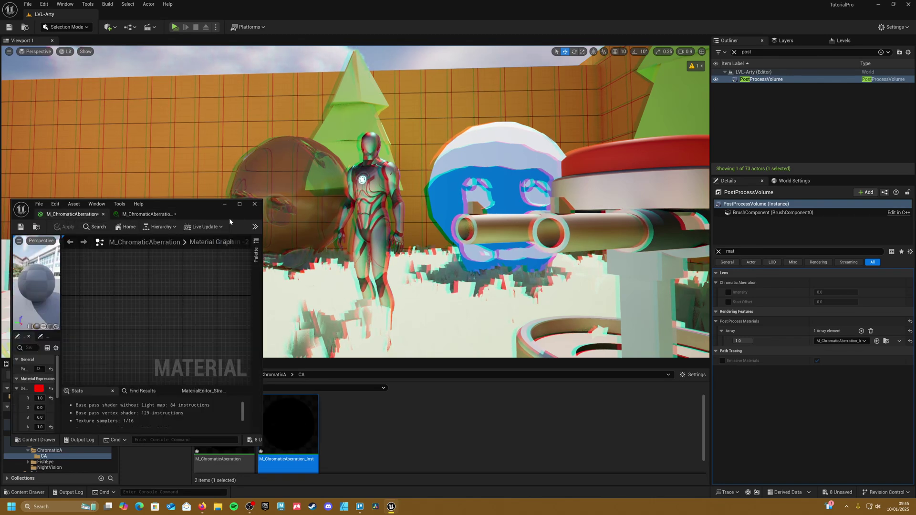
click(239, 204)
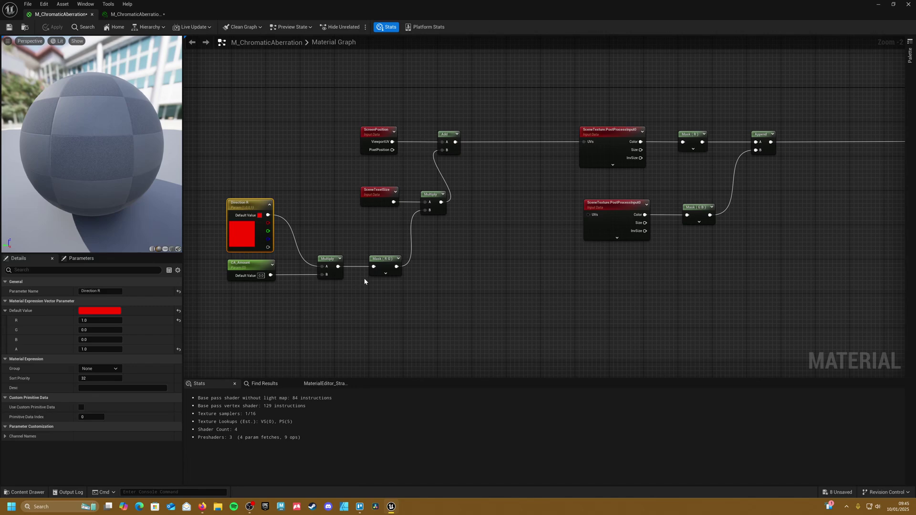
scroll(365, 278, down, 2)
right_drag(462, 270, 453, 230)
scroll(298, 246, down, 1)
scroll(453, 229, up, 1)
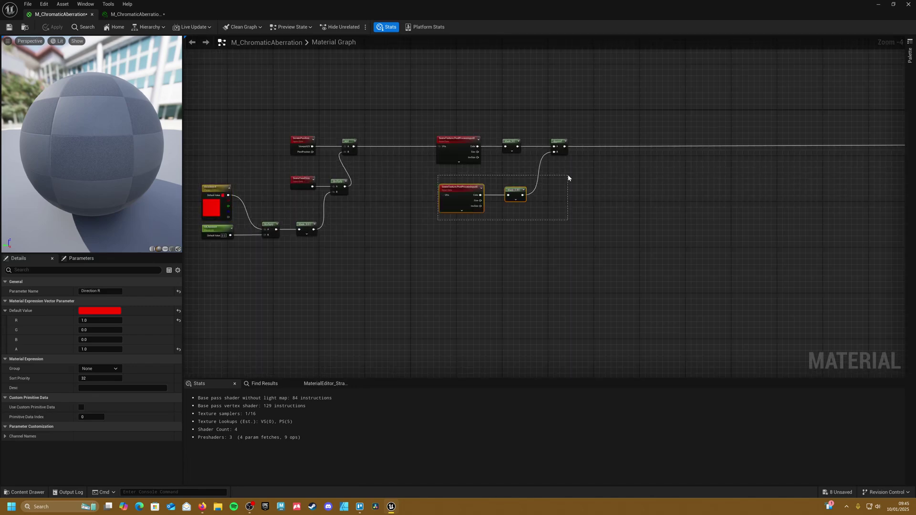
drag(568, 178, 587, 193)
key(Delete)
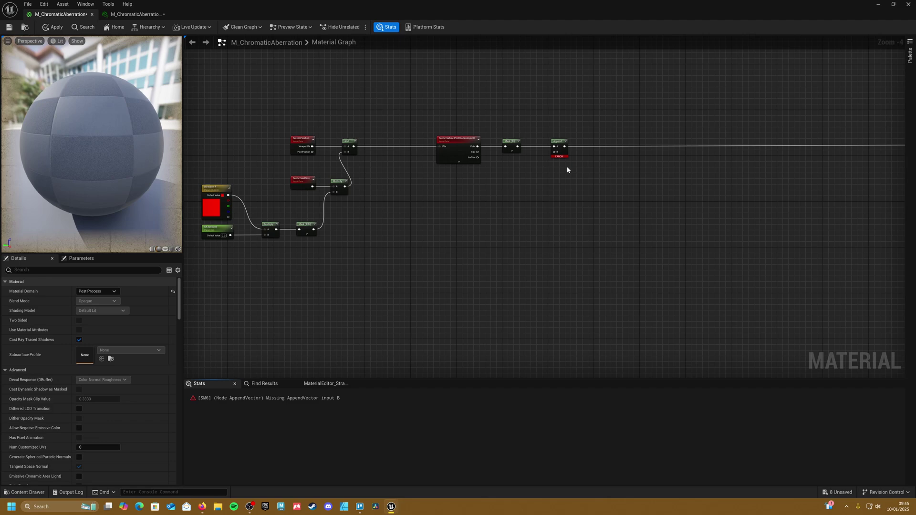
- Duplicate the whole red channel chain, from Direction R through the R Mask, and place the copy below the original
right_drag(567, 167, 660, 164)
right_drag(537, 193, 555, 219)
drag(313, 86, 594, 241)
key(ctrl+d)
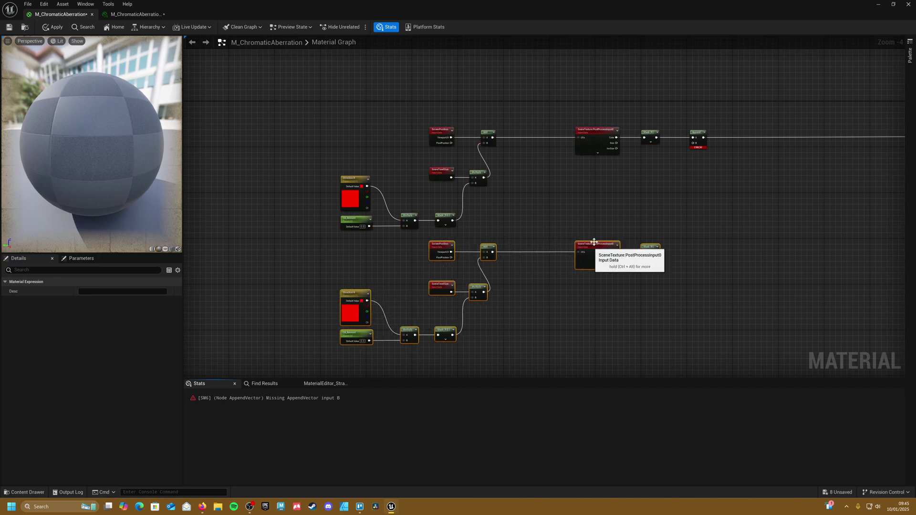
right_drag(619, 216, 603, 180)
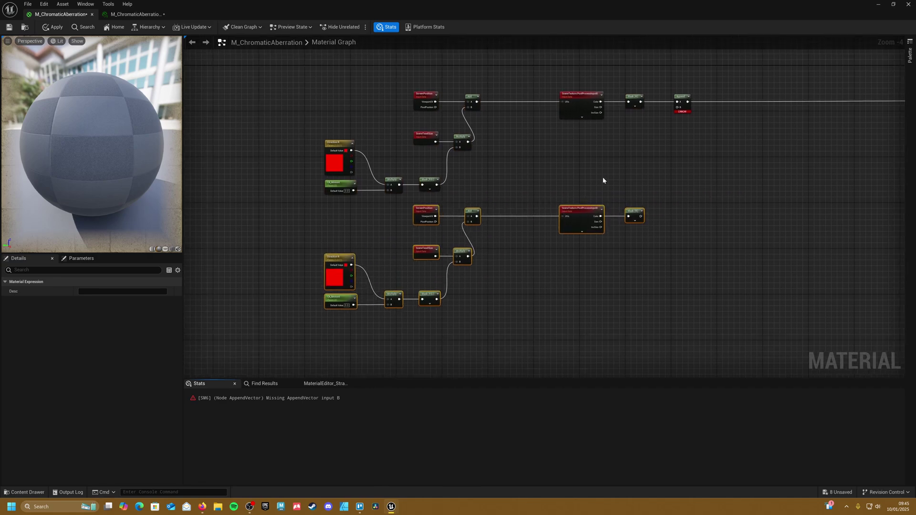
- Set the end Mask of the duplicated chain to G only and rename its vector parameter Direction G
click(639, 197)
click(634, 213)
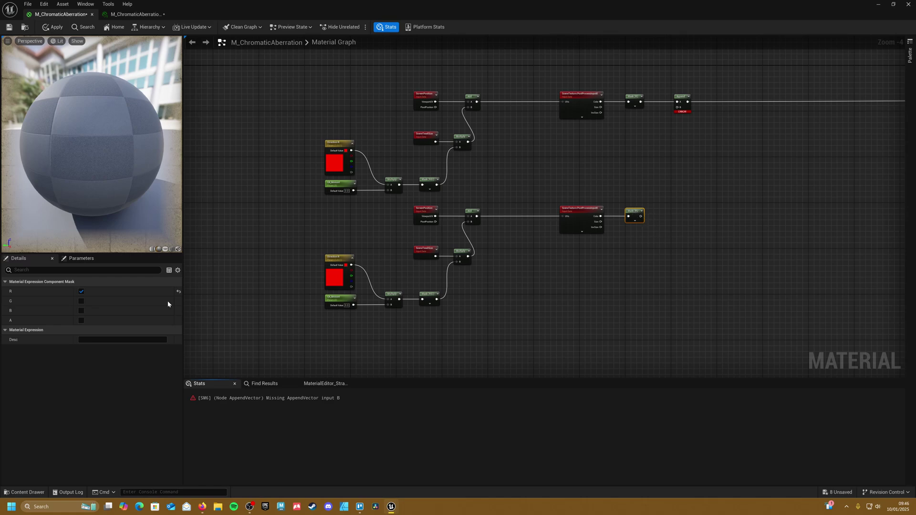
click(81, 301)
click(81, 291)
click(341, 271)
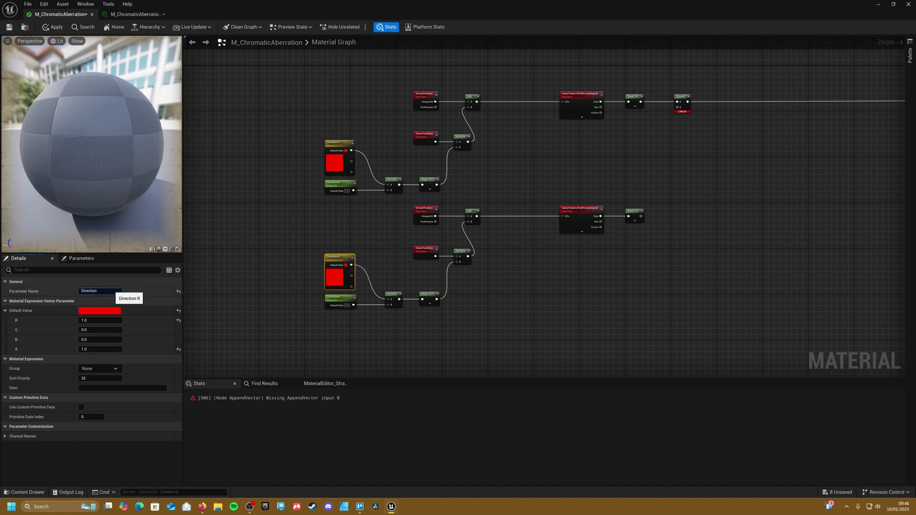
click(327, 219)
- Copy the complete green channel chain and place the copy directly below it, aligned with the other chains
right_drag(325, 218, 405, 204)
right_drag(429, 276, 395, 261)
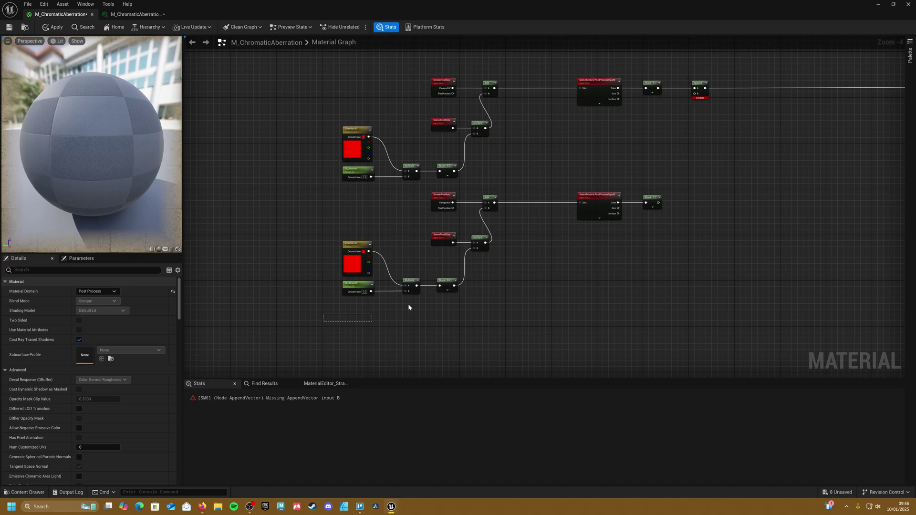
drag(408, 307, 671, 208)
right_drag(563, 357, 552, 262)
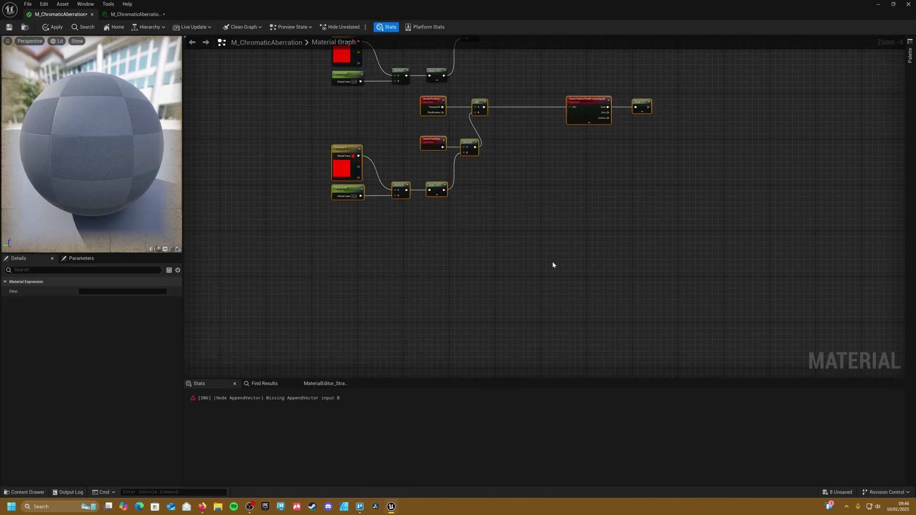
key(ctrl+v)
drag(701, 219, 581, 231)
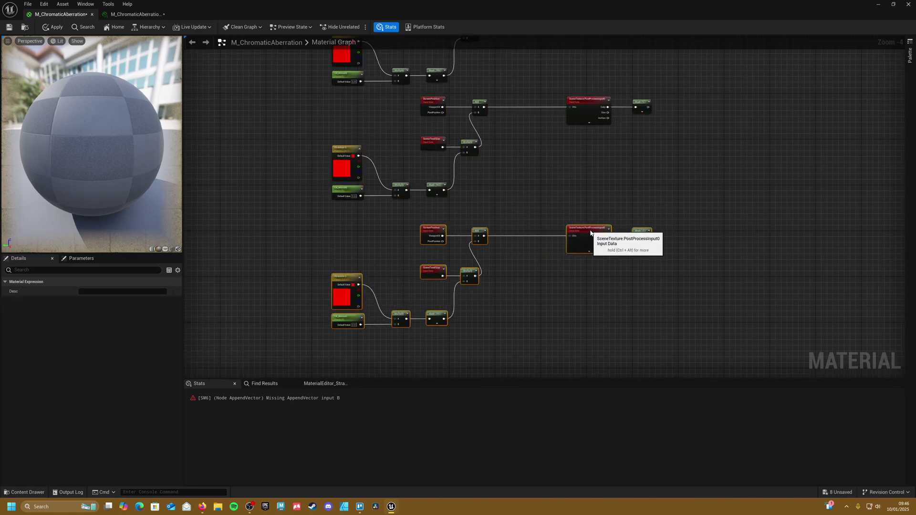
click(593, 201)
- Rename the third chain's vector parameter Direction B and set its end Mask to B only
click(354, 294)
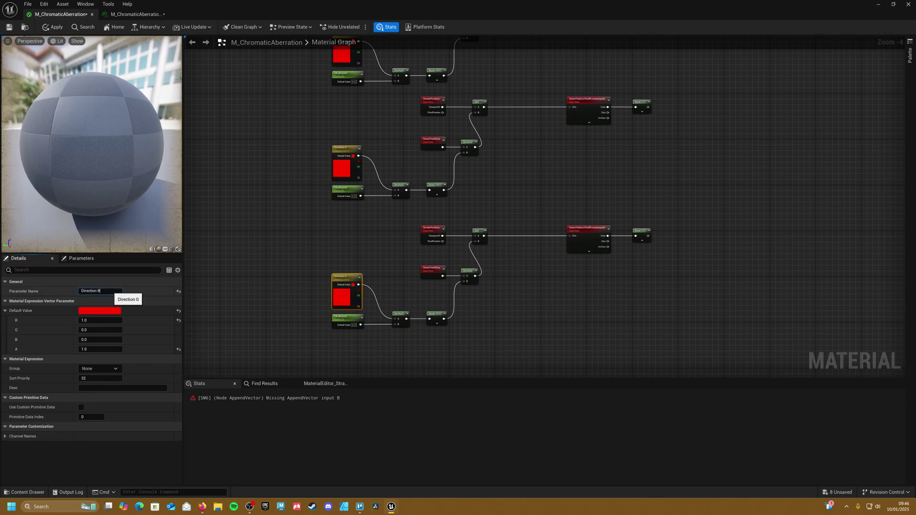
click(615, 300)
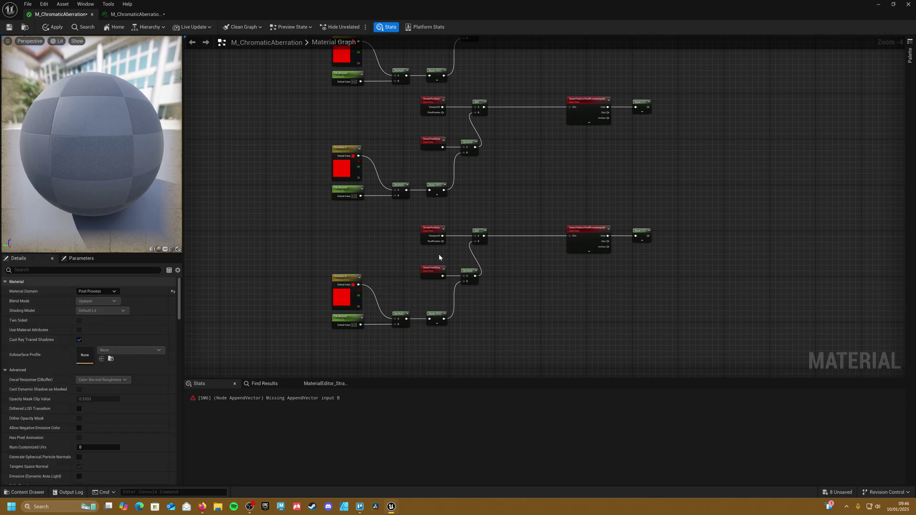
click(644, 236)
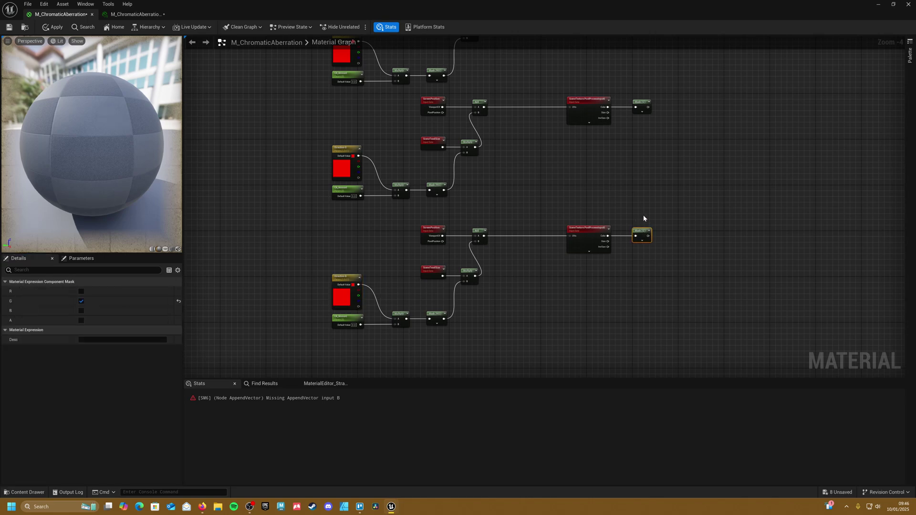
click(82, 310)
click(81, 301)
click(622, 268)
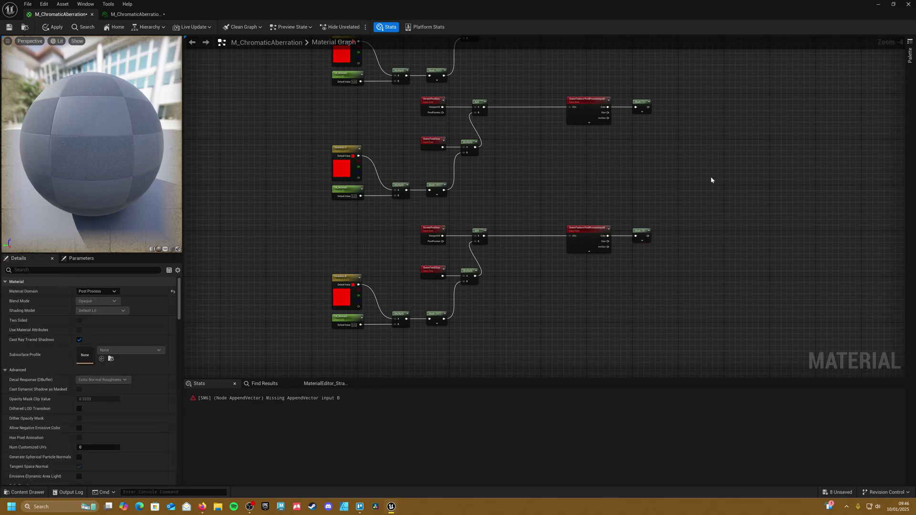
- Connect the G Mask to the Append node's B input and add the B Mask through a second Append feeding Emissive Color
right_drag(712, 180, 494, 283)
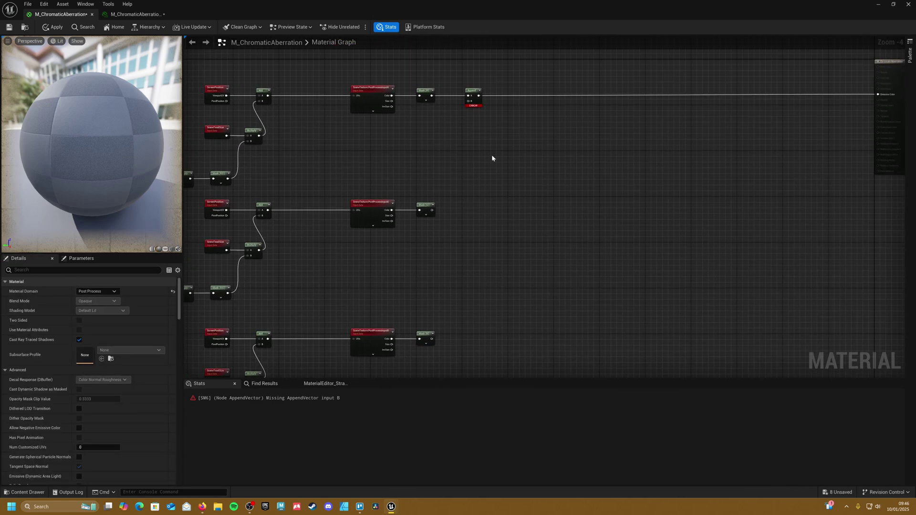
drag(432, 210, 432, 339)
right_drag(449, 286, 520, 282)
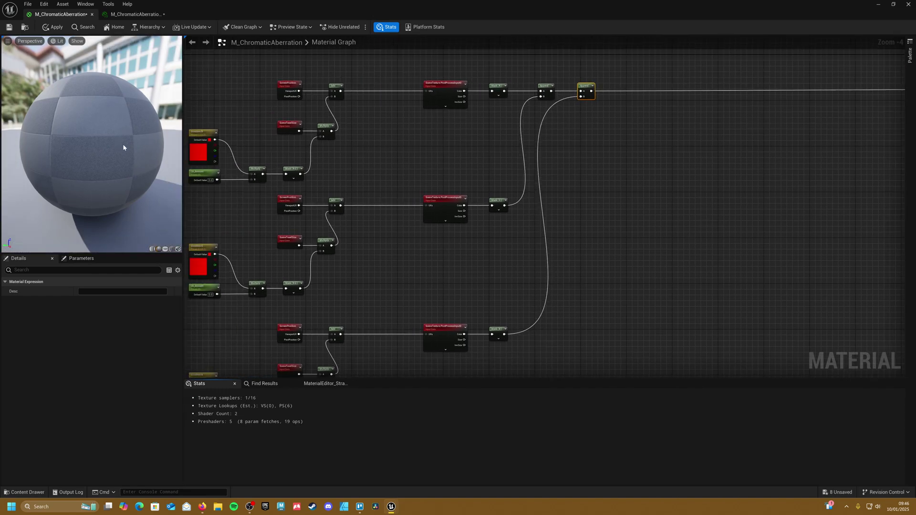
- Apply and save the material, then shrink its editor window over the level and show the material instance
click(52, 26)
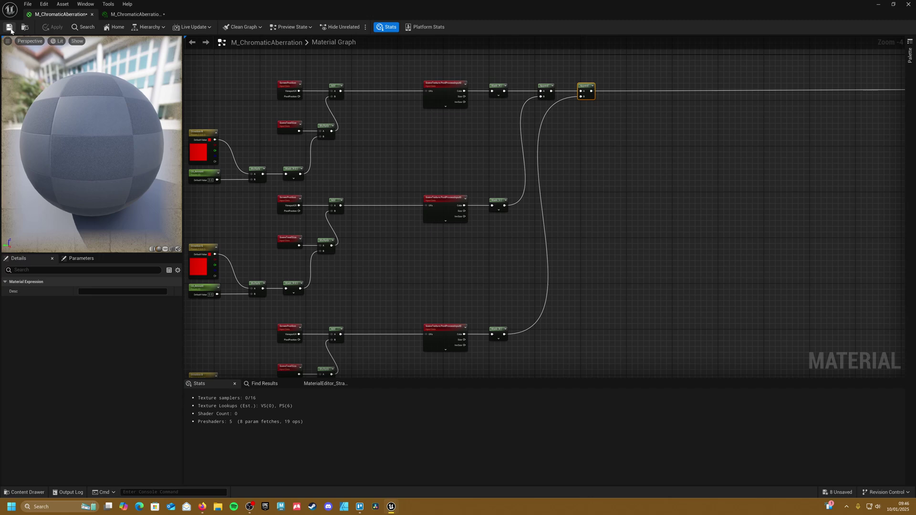
drag(300, 11, 176, 236)
click(149, 252)
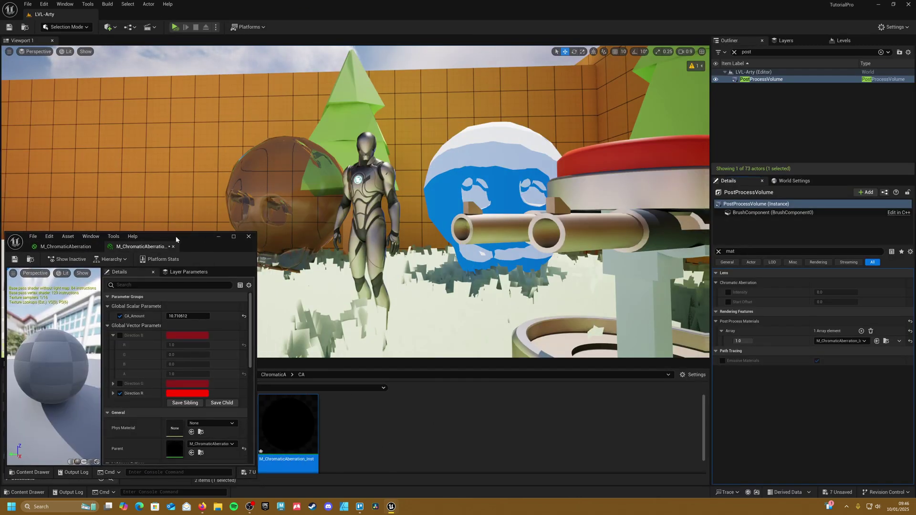
- Enable the Direction G and Direction B overrides in the material instance and expand their channel values
click(120, 384)
click(120, 336)
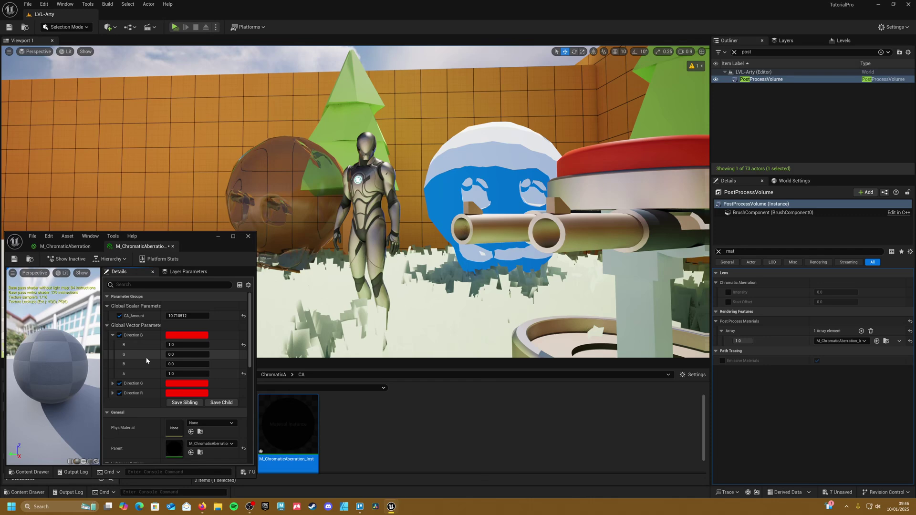
scroll(144, 348, down, 1)
click(113, 372)
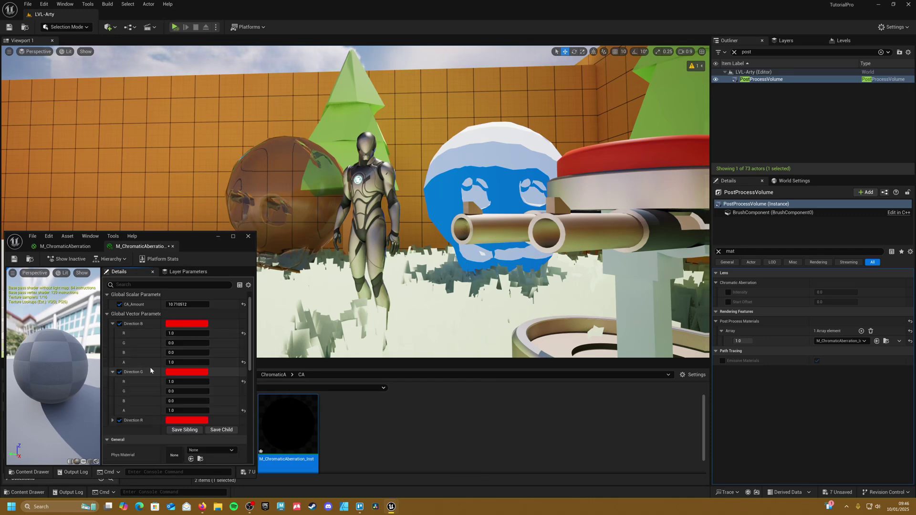
- Set Direction B's G value to 1 and its R value to 0 in the material instance
click(187, 343)
text(1)
click(196, 334)
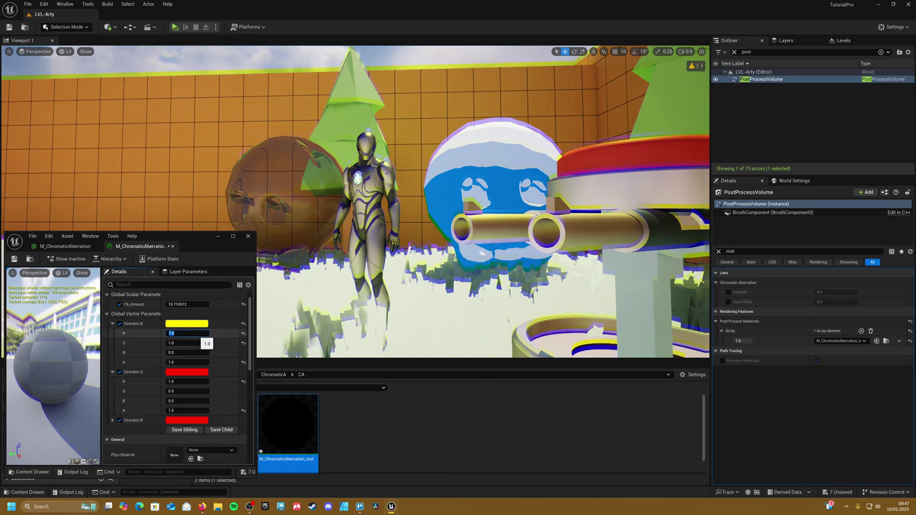
text(0)
key(Return)
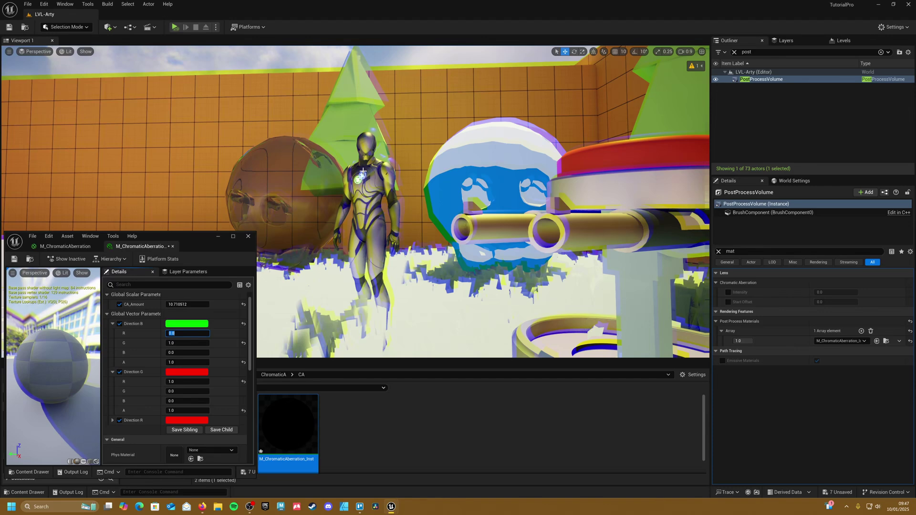
- Reduce CA_Amount to about 7.86 and lower Direction G's R value in the material instance
mouse_move(187, 304)
mouse_down()
mouse_move(219, 304)
mouse_move(172, 304)
mouse_up()
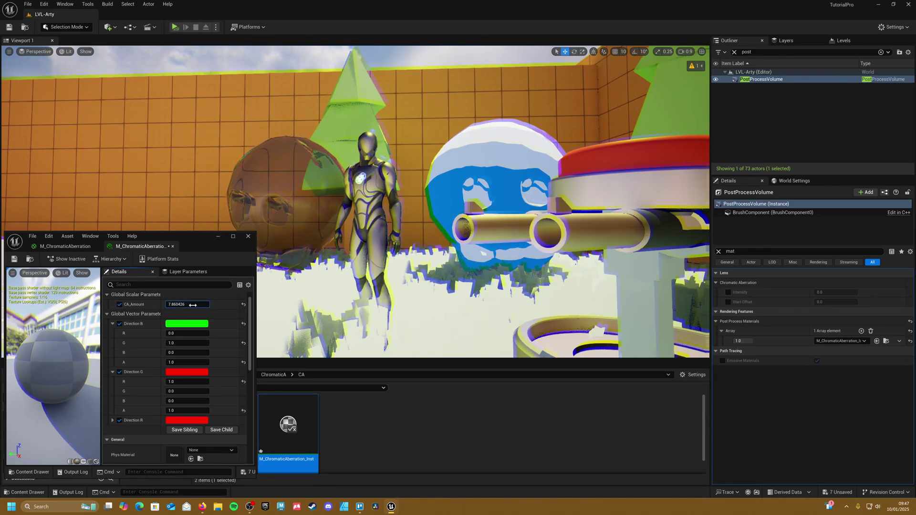
drag(188, 382, 136, 382)
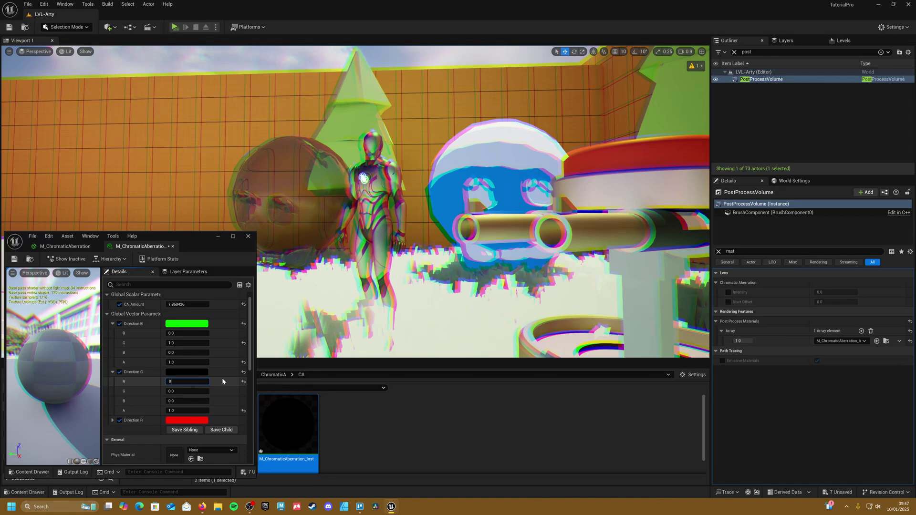
- Return to the M_ChromaticAberration graph at full size and name Direction R's R channel Horizontal and G channel Vertical
click(65, 247)
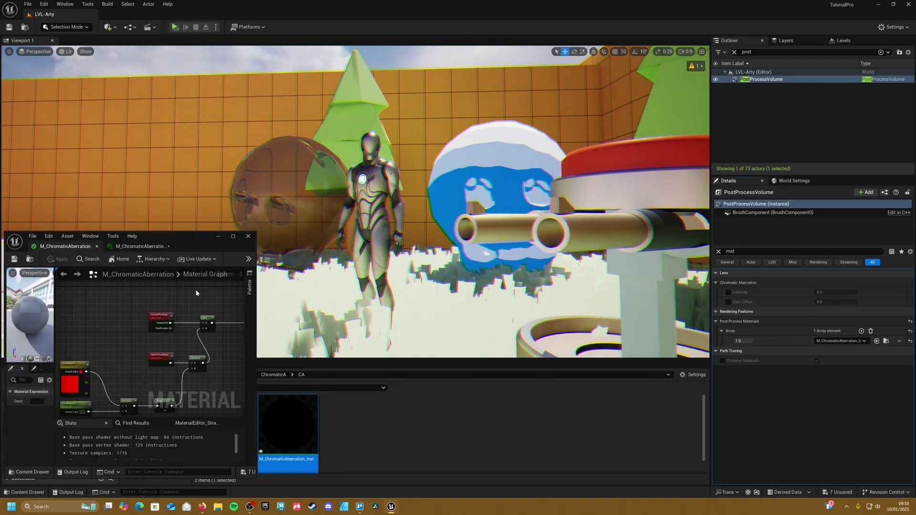
click(233, 237)
scroll(366, 298, up, 5)
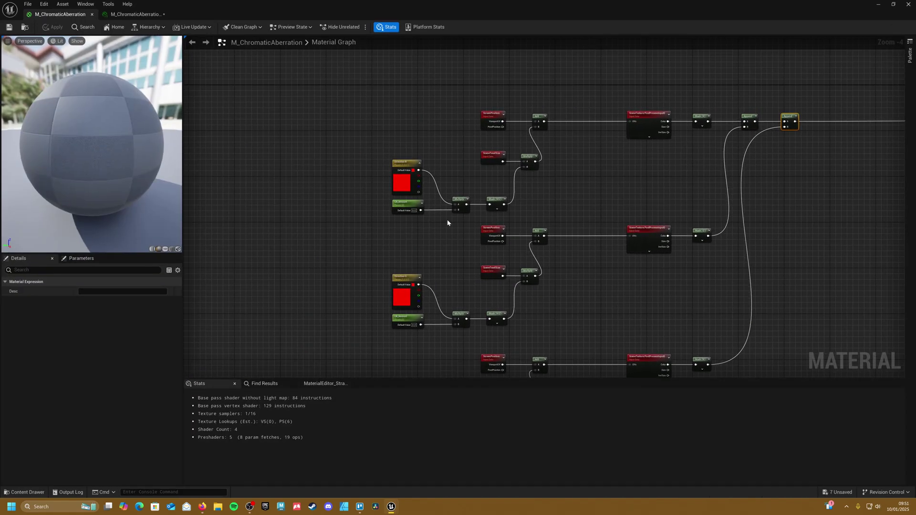
click(409, 184)
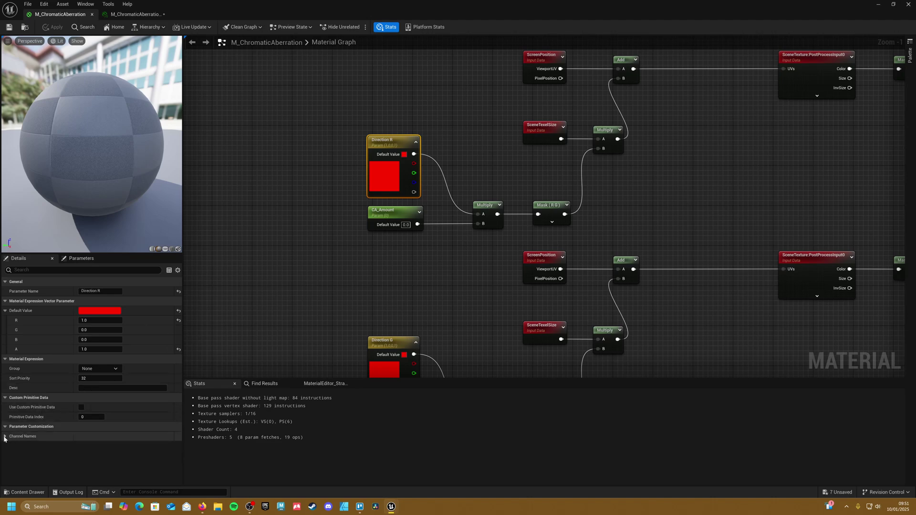
click(55, 436)
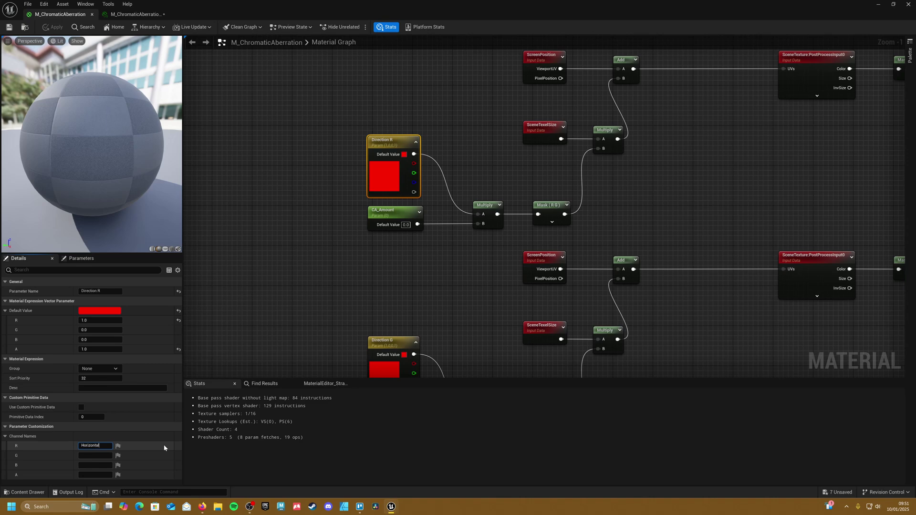
key(Return)
click(111, 456)
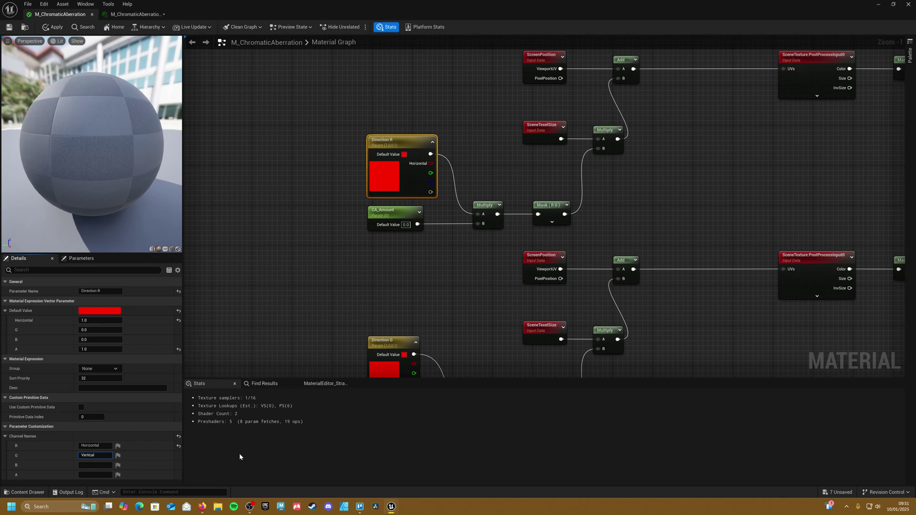
- Copy the channel names from Direction R to Direction G, naming its R channel Horizontal and G channel Vertical
key(shift+Tab)
key(ctrl+c)
right_drag(334, 347, 339, 221)
click(385, 218)
click(105, 445)
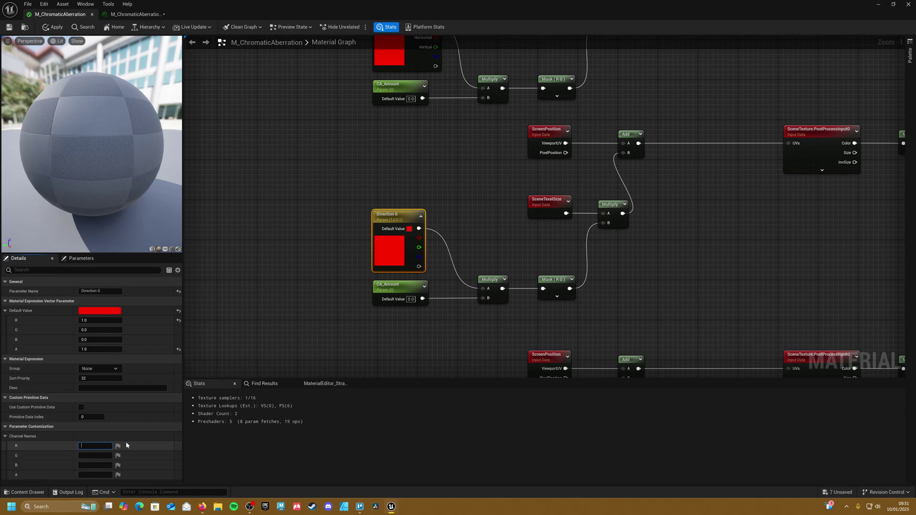
key(ctrl+v)
click(395, 57)
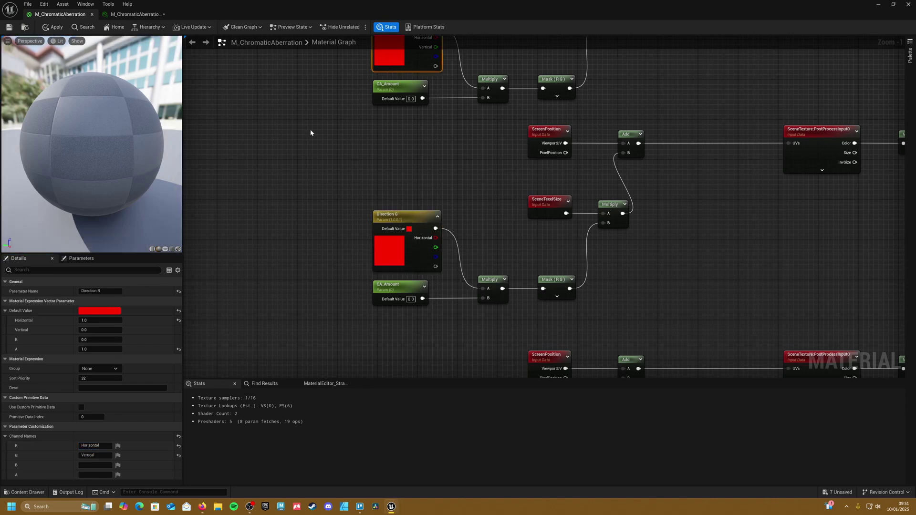
click(95, 455)
key(ctrl+c)
click(391, 219)
click(103, 455)
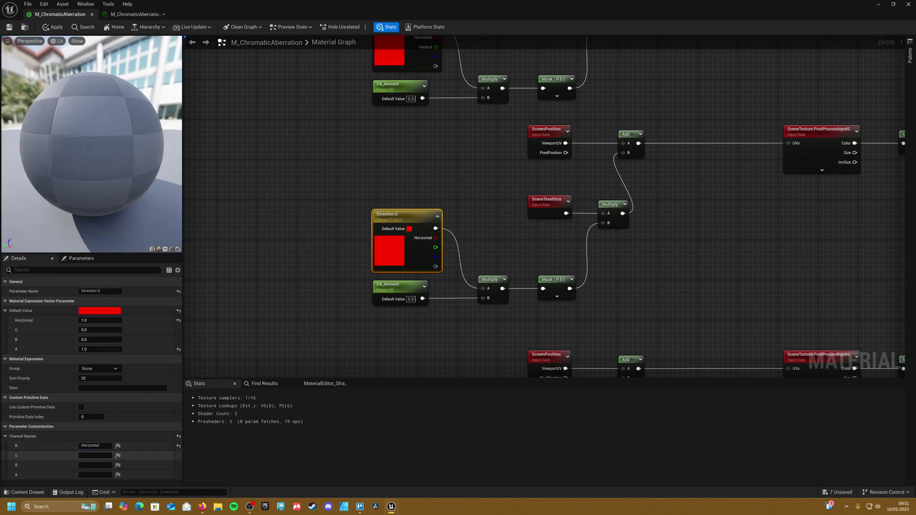
key(ctrl+v)
click(266, 344)
- Name the Direction B parameter's G channel Vertical and its R channel Horizontal
right_drag(324, 350, 298, 182)
click(352, 307)
click(105, 455)
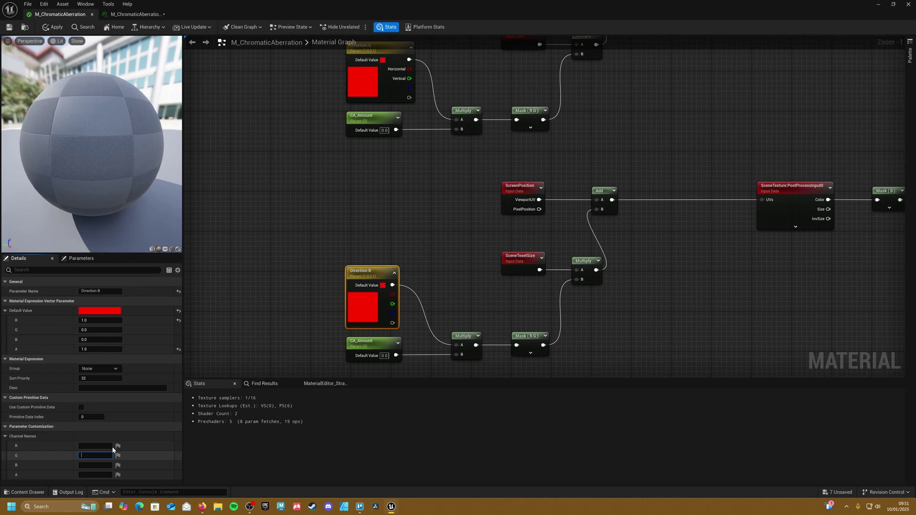
key(ctrl+v)
click(362, 76)
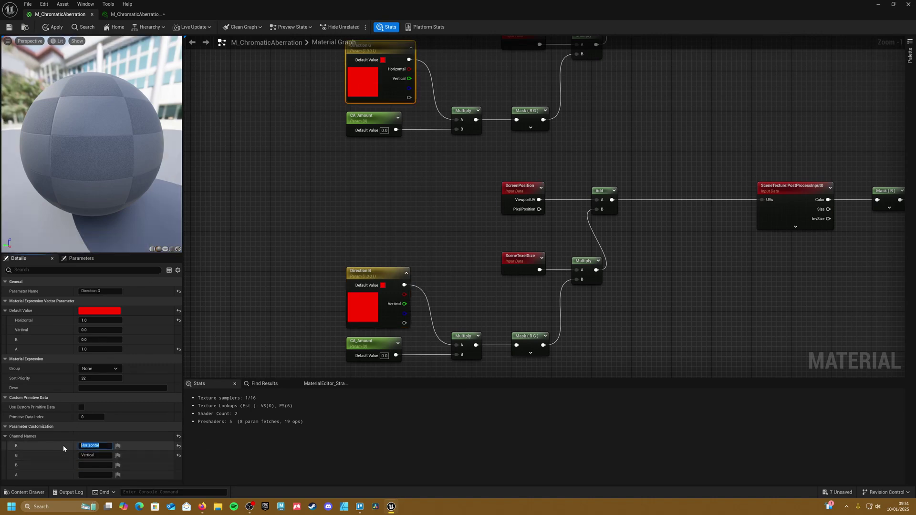
click(363, 272)
click(90, 447)
text(Horizontal)
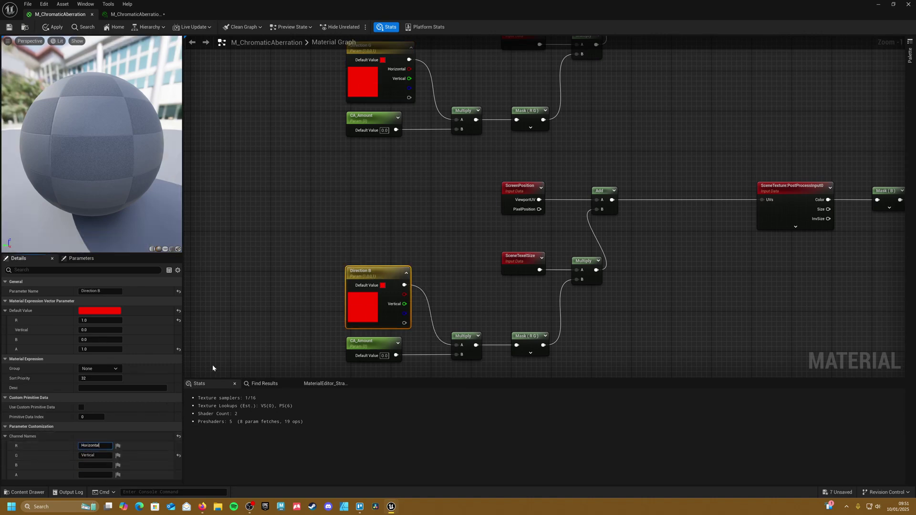
click(312, 254)
- Add a SceneTexture node in the empty graph area before the three channel chains and set its Scene Texture Id to SceneDepth
scroll(374, 235, down, 3)
right_drag(393, 214, 313, 240)
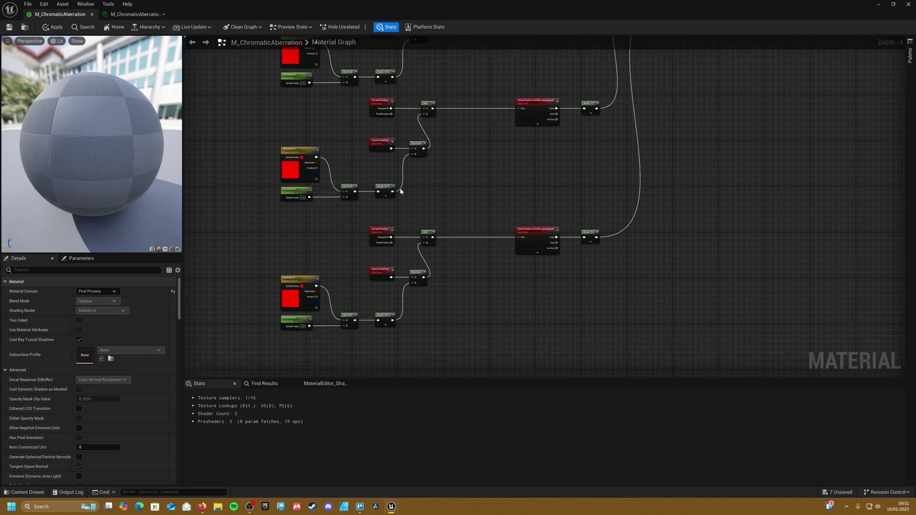
right_drag(377, 138, 693, 209)
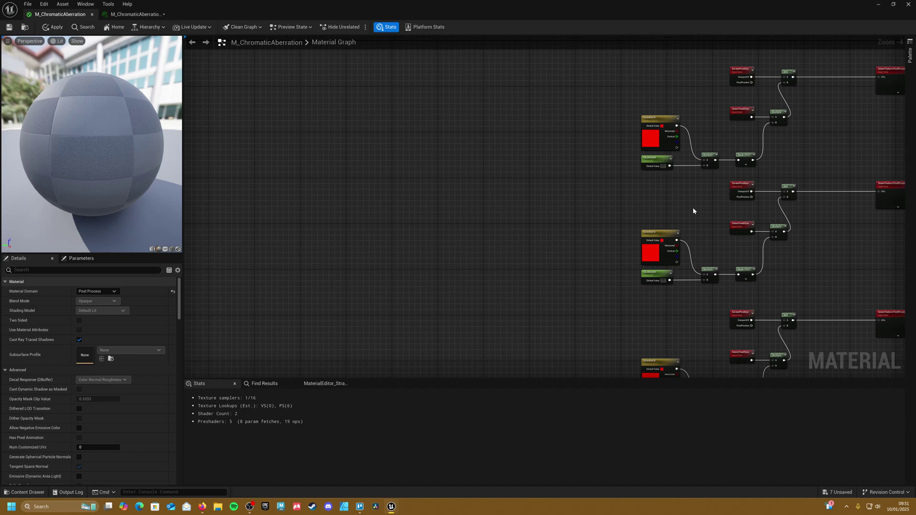
right_click(320, 231)
text(scene)
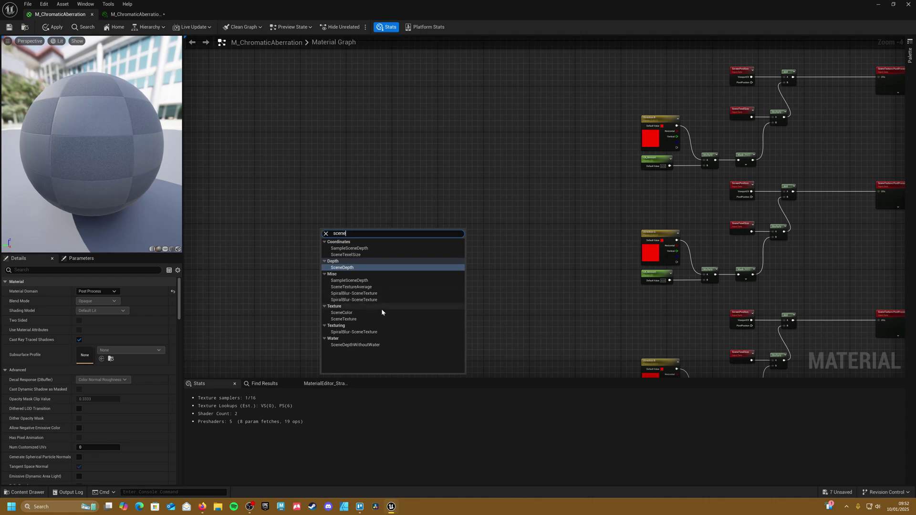
click(385, 319)
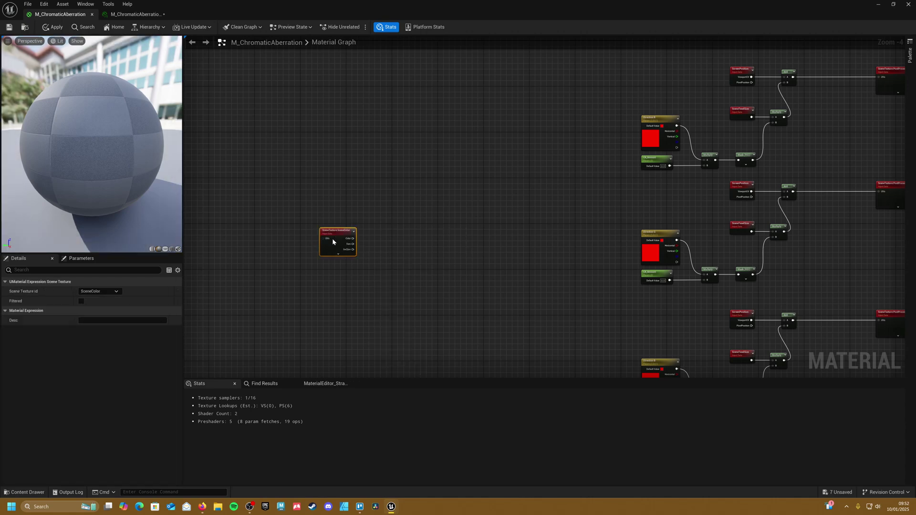
scroll(332, 238, up, 2)
drag(316, 251, 241, 243)
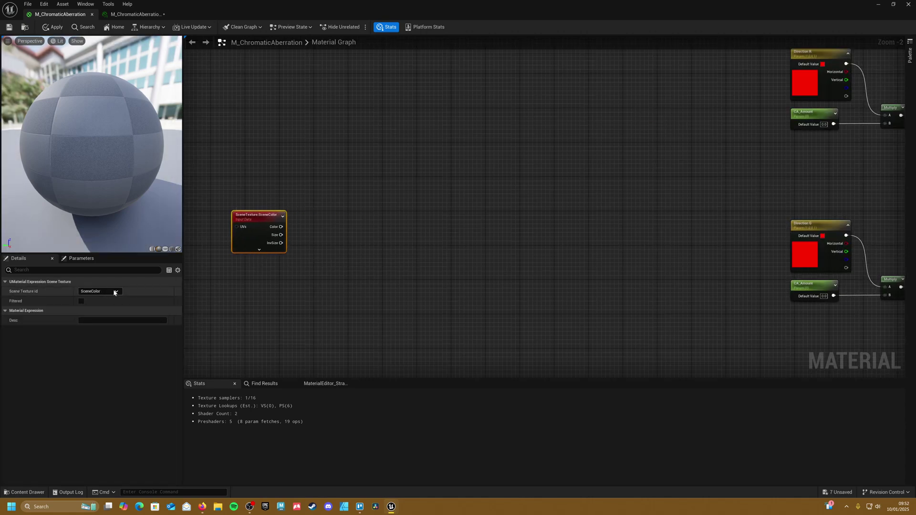
click(99, 292)
text(scene)
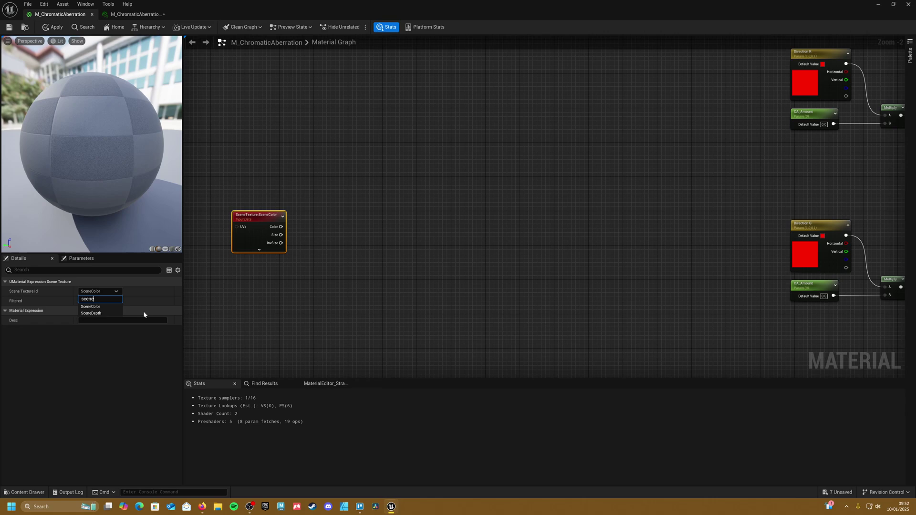
click(93, 314)
- Mask the SceneDepth Color output to R only and feed it into the A input of a new Divide node
drag(268, 238, 367, 177)
text(mask)
click(388, 256)
click(81, 301)
click(407, 227)
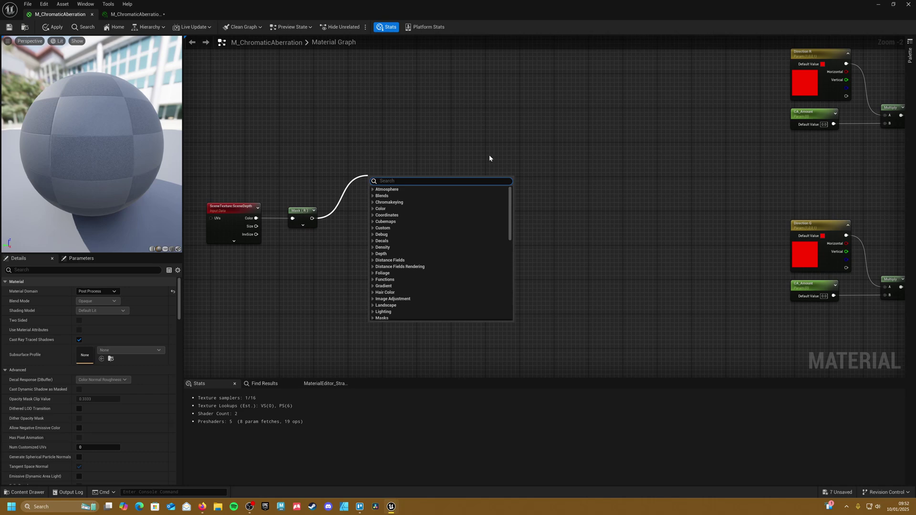
text(div)
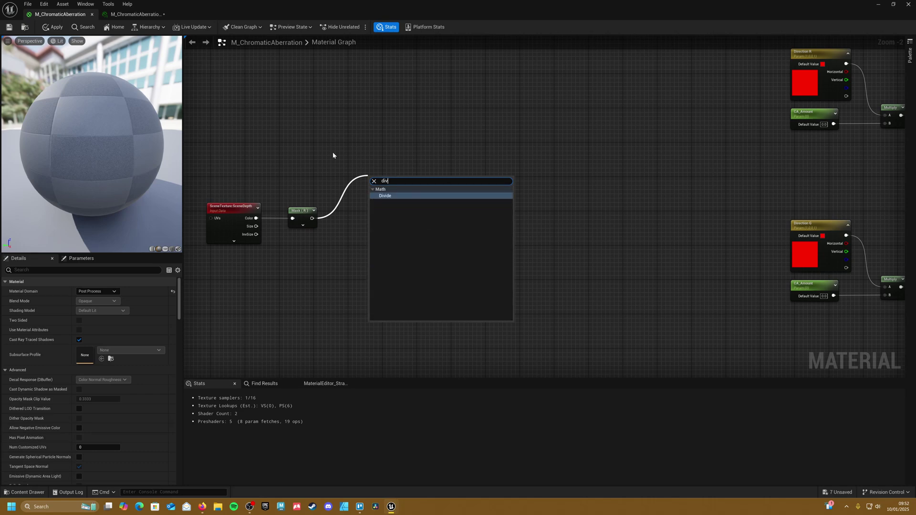
click(400, 199)
drag(377, 179, 302, 275)
- Promote the Divide node's B input to a scalar parameter named CA_Distance
right_click(358, 231)
click(395, 284)
click(100, 291)
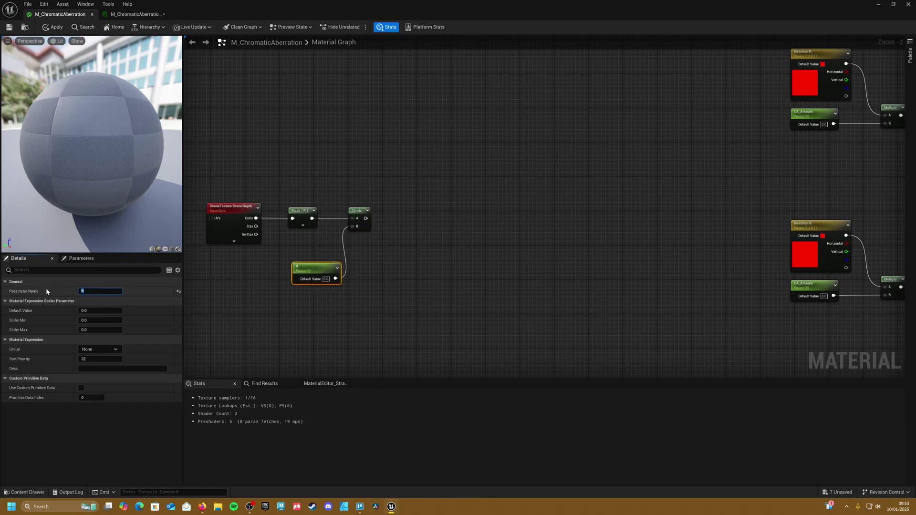
text(CA_Distance)
key(Return)
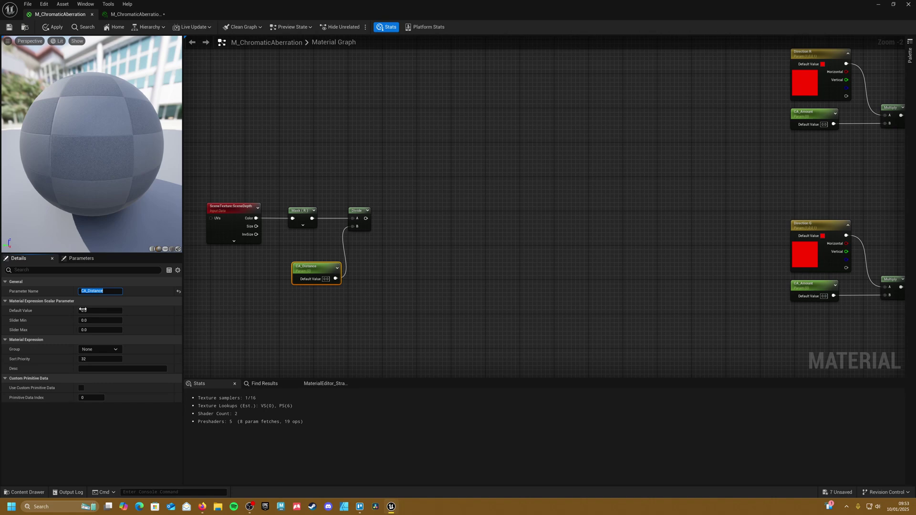
- Set CA_Distance's default value to 1024 and place the node just below the SceneDepth node
click(99, 309)
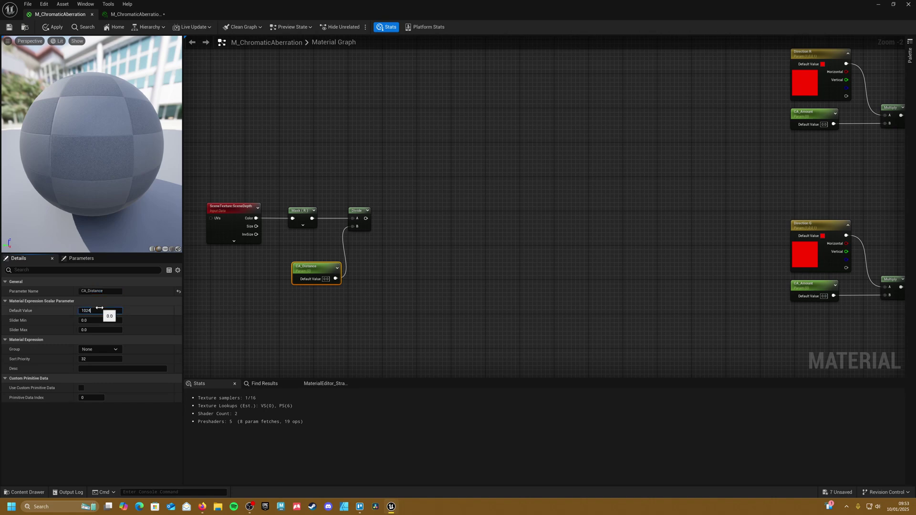
click(100, 311)
text(1024)
key(Return)
click(362, 302)
click(326, 268)
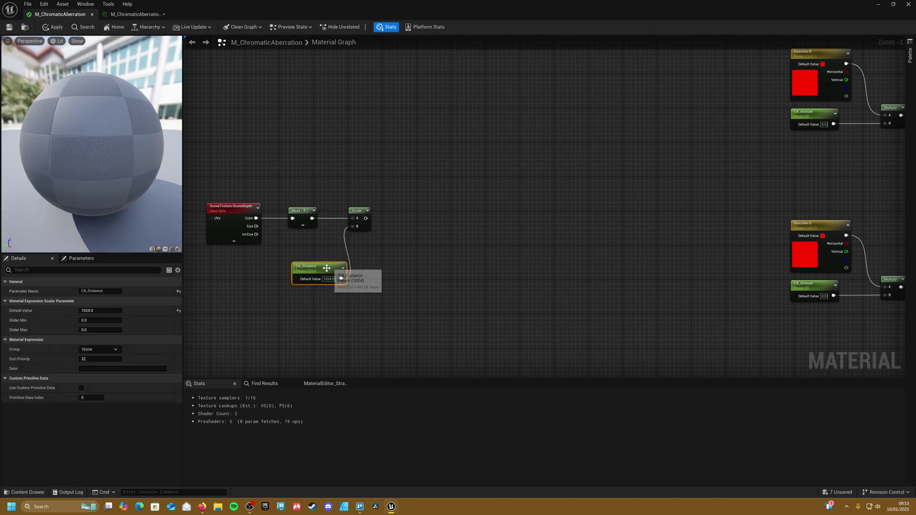
drag(327, 268, 275, 264)
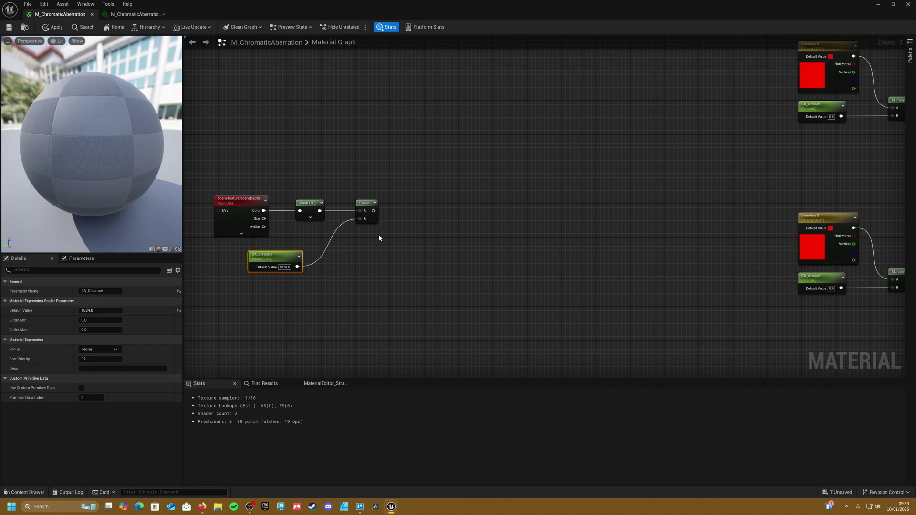
- Connect the Divide output to a new Saturate node
drag(374, 211, 424, 207)
text(satu)
key(Return)
- Add a StaticSwitchParameter named Invert distance and place it after the Saturate node, in line with it
right_drag(547, 202, 417, 210)
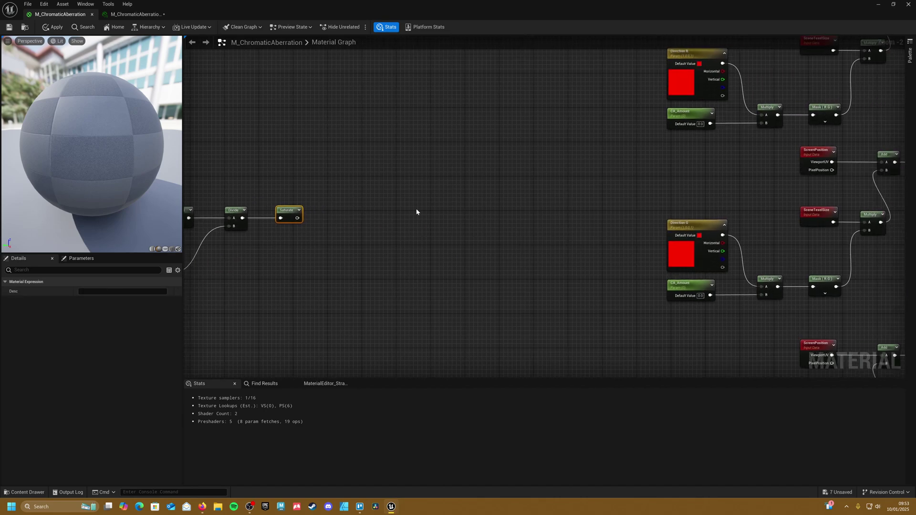
right_click(421, 236)
text(switch)
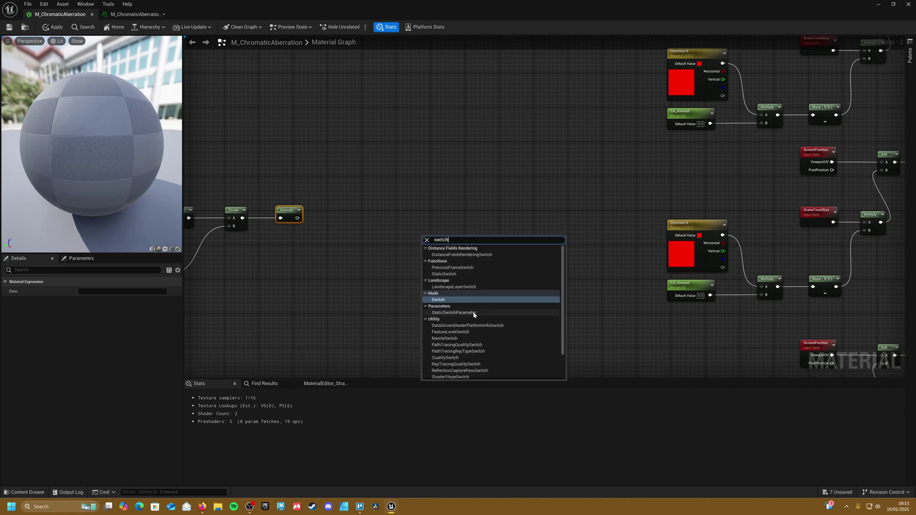
click(474, 313)
key(BackSpace)
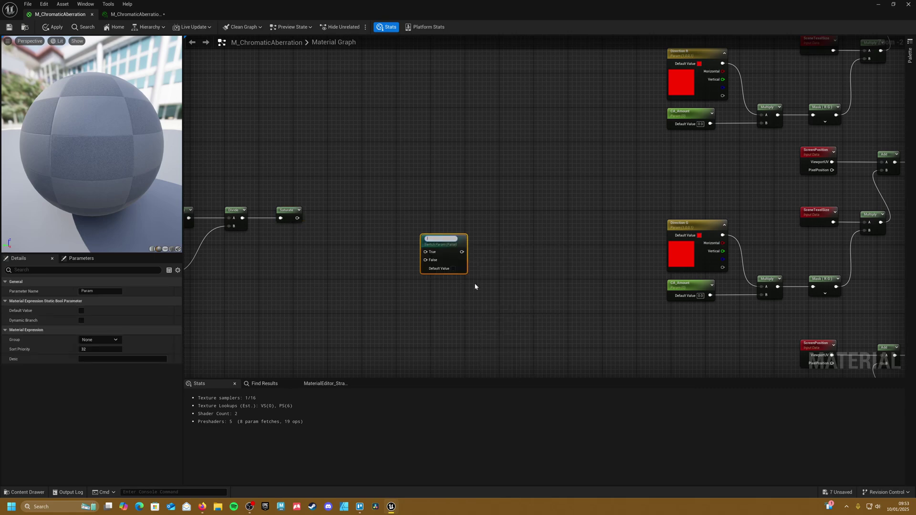
text(nvert distance)
key(Return)
drag(436, 242, 452, 210)
- Connect Saturate to the Invert distance switch's True input directly and to its False input through a OneMinus node
click(312, 224)
drag(297, 218, 463, 205)
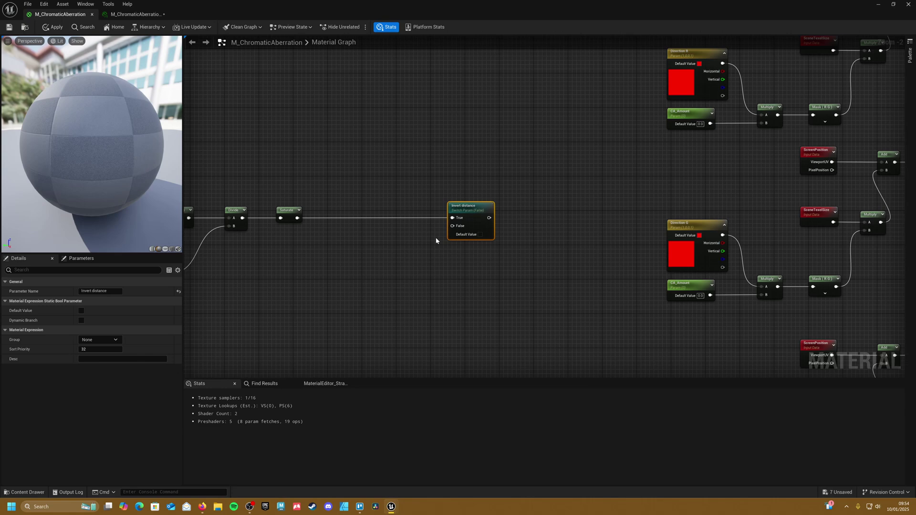
drag(297, 218, 451, 228)
text(one)
key(Return)
drag(385, 267, 369, 237)
click(485, 273)
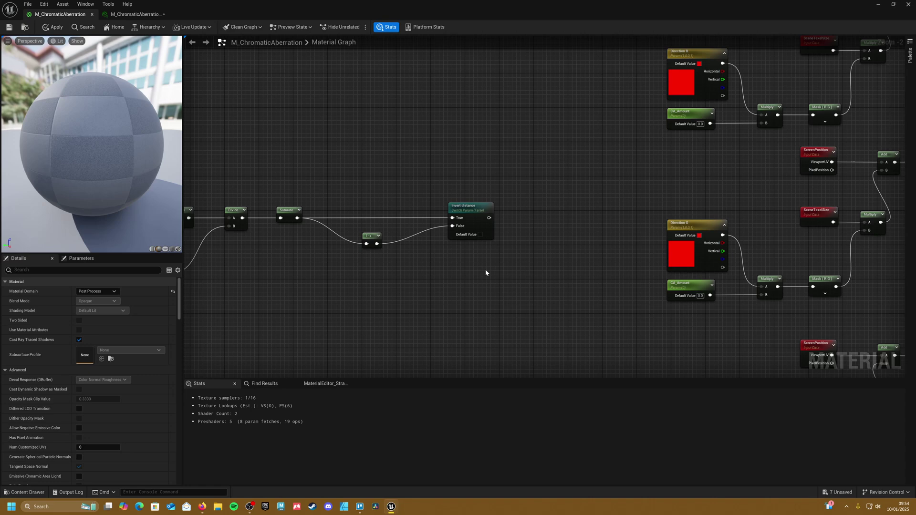
right_drag(575, 245, 300, 270)
drag(266, 258, 346, 217)
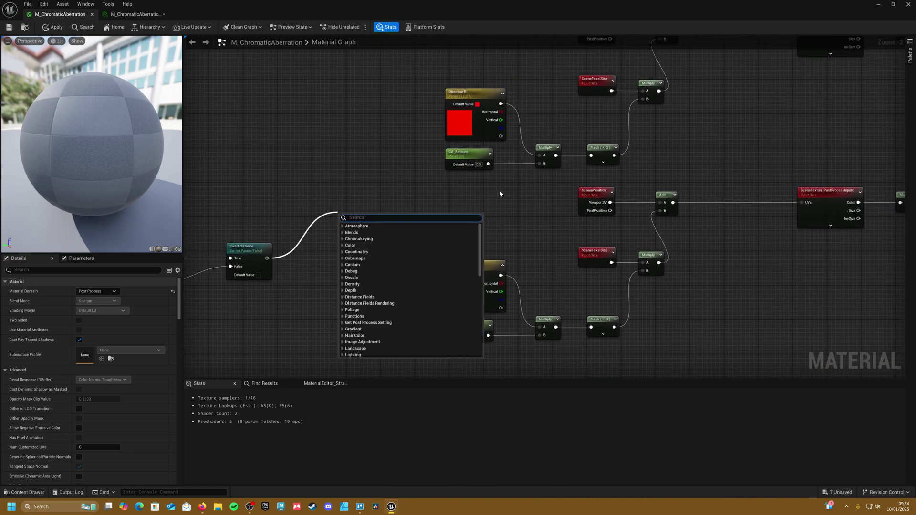
drag(499, 190, 422, 163)
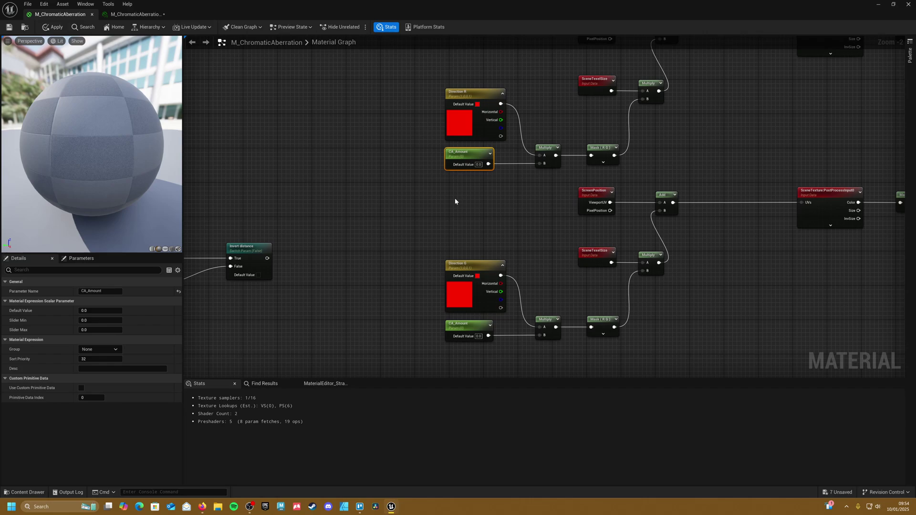
scroll(455, 201, down, 2)
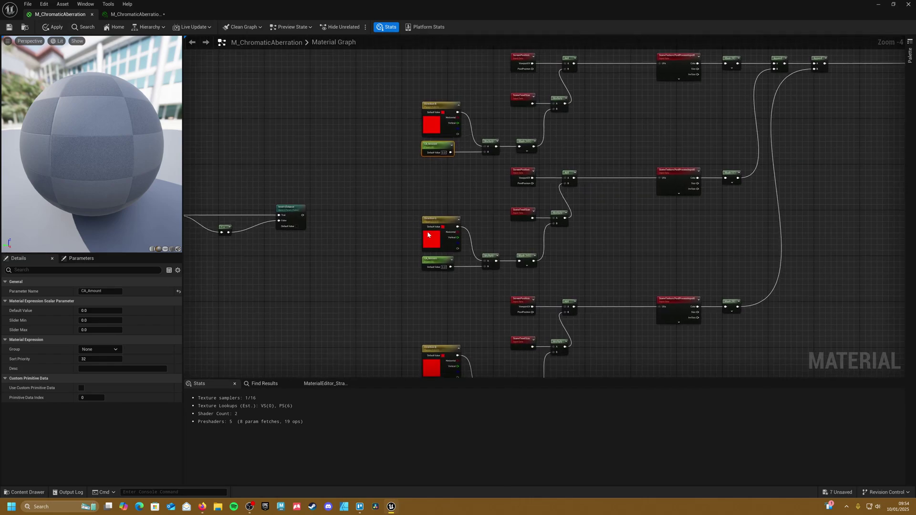
right_drag(707, 157, 552, 180)
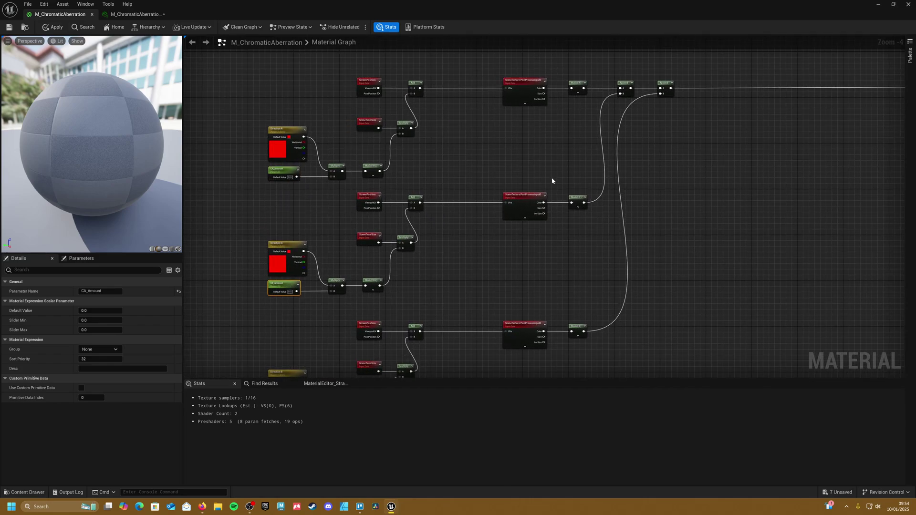
right_drag(525, 269, 608, 123)
drag(373, 284, 374, 285)
right_drag(340, 188, 376, 238)
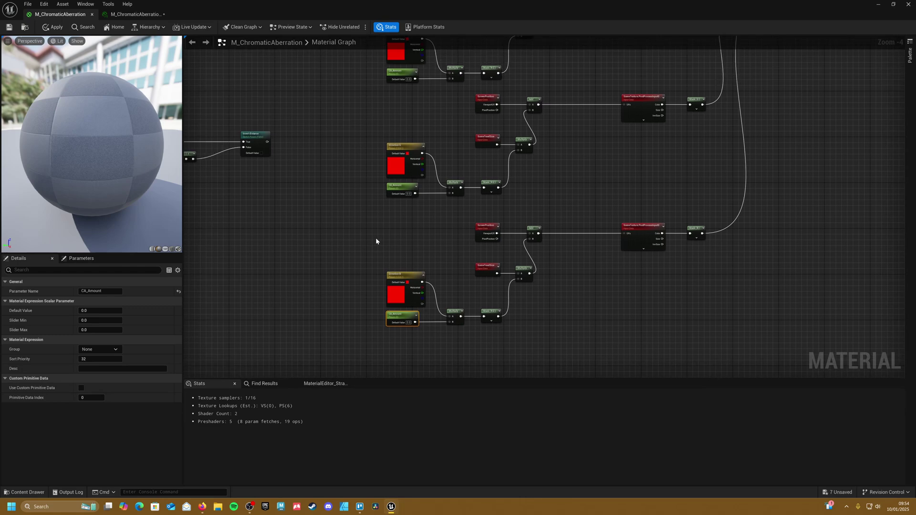
- Add a Multiply node fed by the Invert distance switch's output through its A input
scroll(377, 238, up, 3)
drag(288, 175, 366, 174)
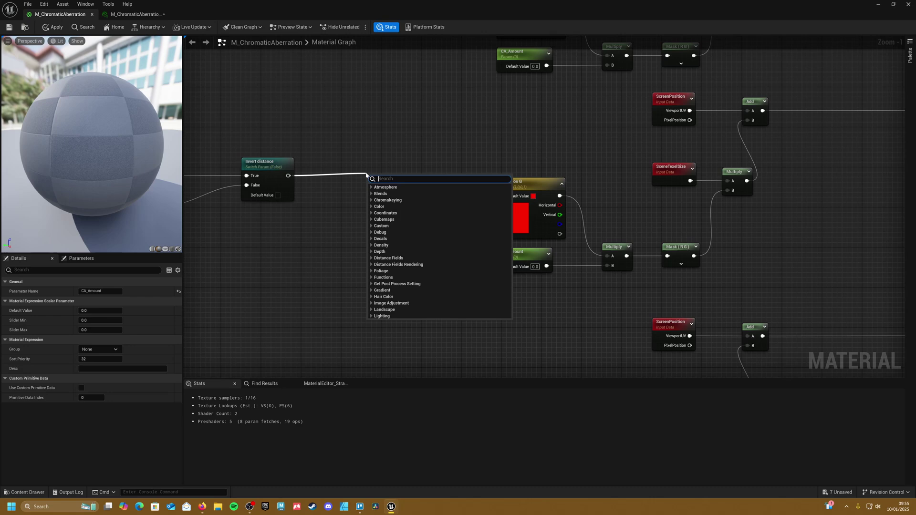
text(mul)
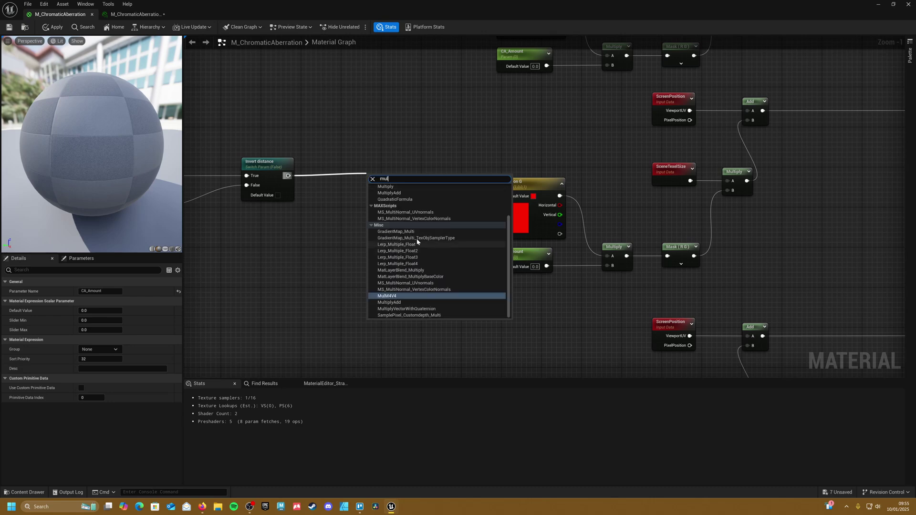
scroll(411, 246, up, 3)
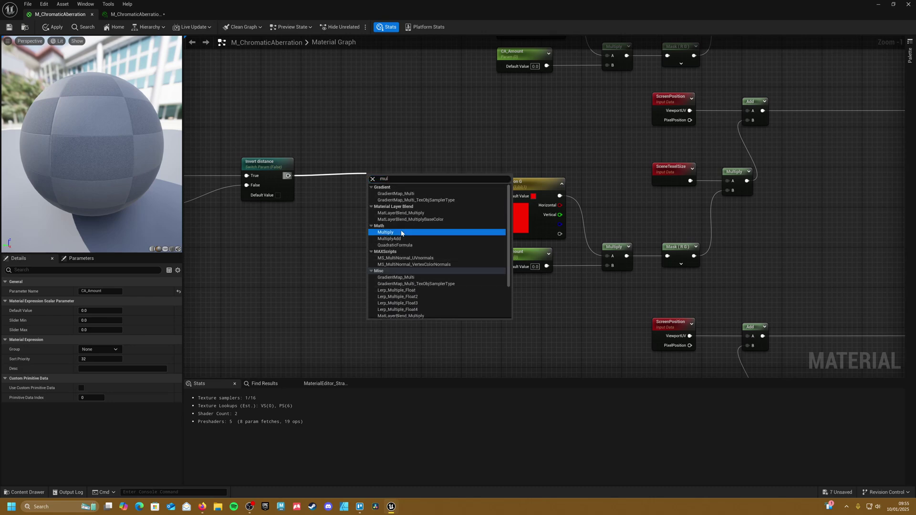
click(400, 232)
- Place the red branch's CA_Amount below Invert distance, wire it into the new Multiply's B input, and connect that Multiply to the red branch Multiply's B
right_drag(444, 147, 514, 200)
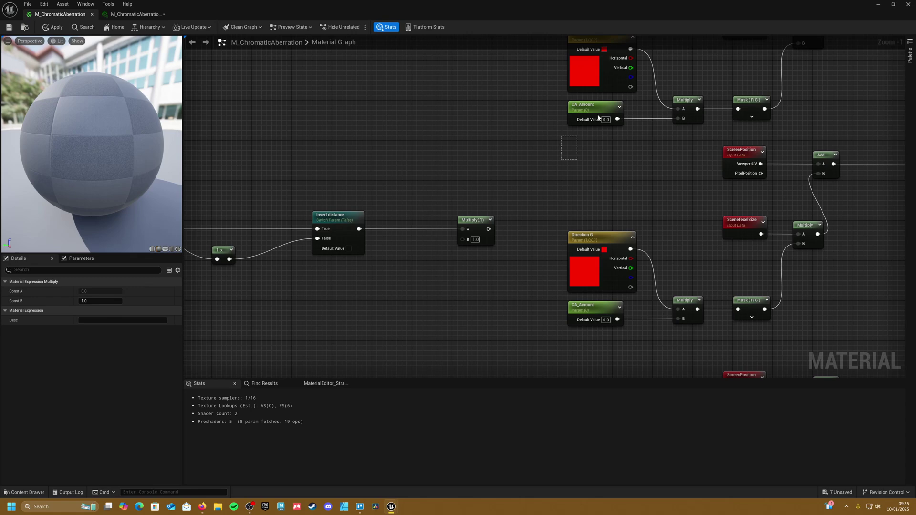
drag(587, 104, 463, 238)
right_drag(463, 238, 343, 283)
drag(363, 274, 557, 165)
right_drag(327, 204, 434, 157)
drag(325, 118, 332, 287)
click(457, 218)
- Connect the shared distance Multiply to the B input of the green branch's Multiply and delete that branch's CA_Amount node
scroll(497, 264, down, 2)
right_drag(498, 264, 405, 234)
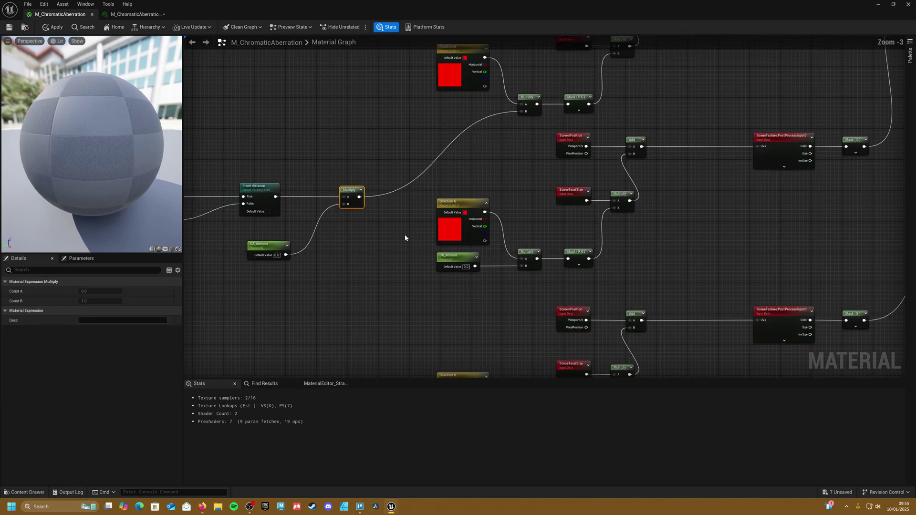
scroll(404, 234, up, 1)
drag(354, 193, 537, 270)
click(459, 262)
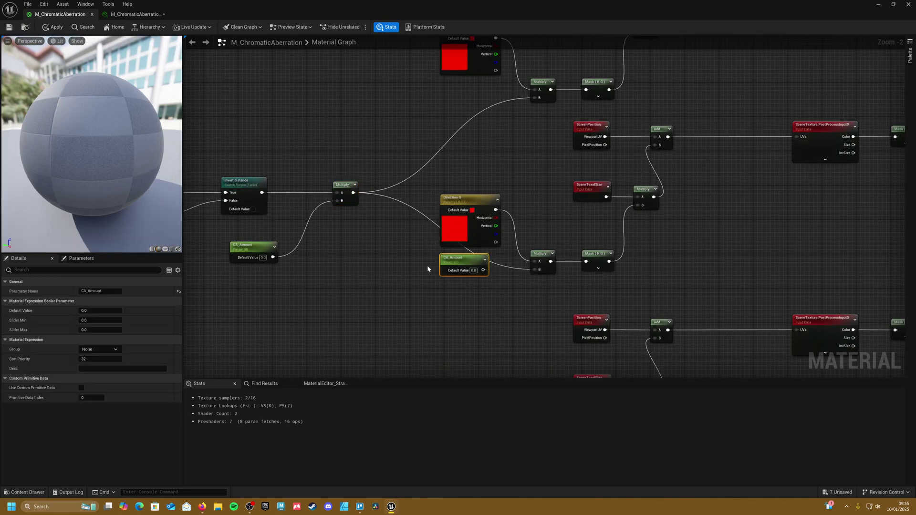
key(Delete)
- Connect the shared distance Multiply to the B input of the blue branch's Multiply and delete the remaining duplicate CA_Amount node
scroll(352, 287, down, 2)
right_drag(351, 286, 457, 177)
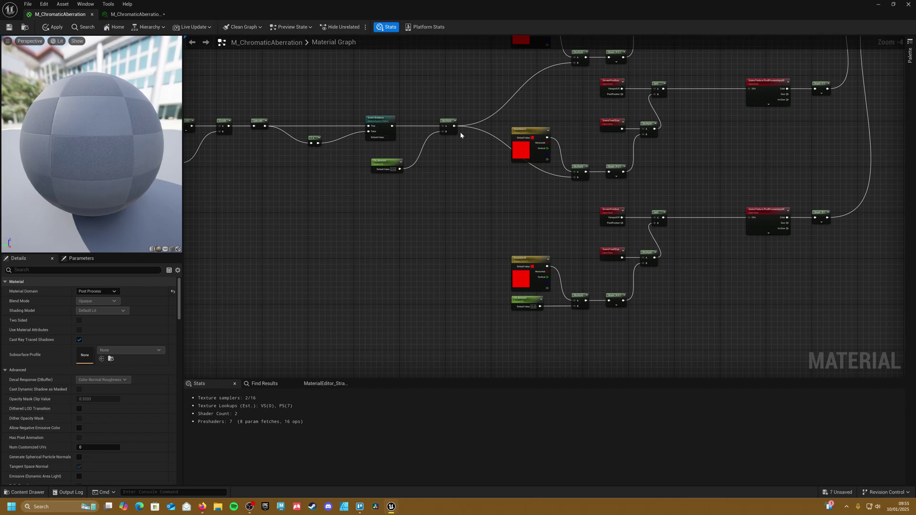
drag(455, 126, 575, 306)
click(516, 306)
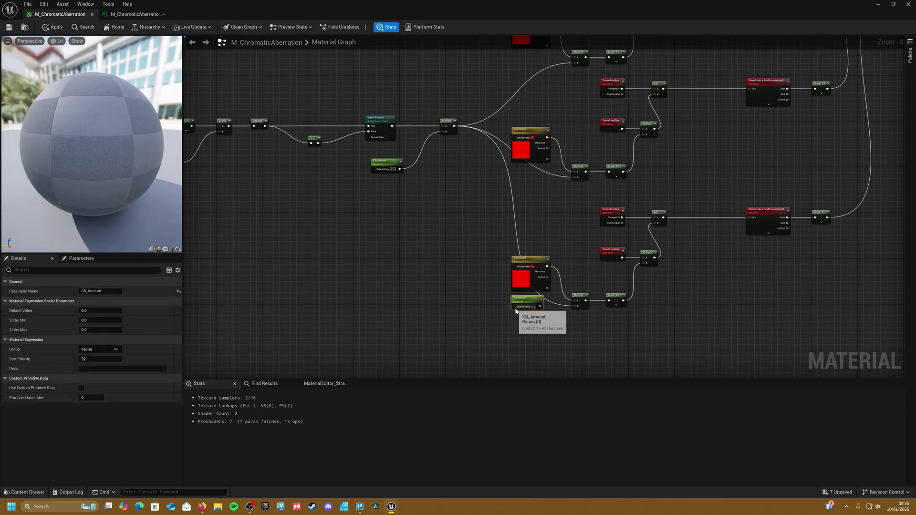
key(Delete)
- Assign the CA_Distance and Invert distance parameters to a parameter group named Distance
right_drag(404, 187, 521, 235)
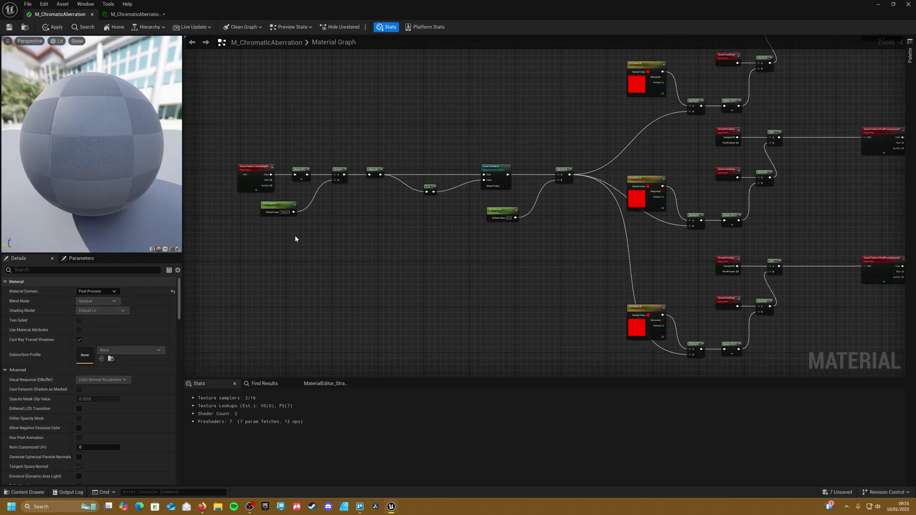
click(279, 205)
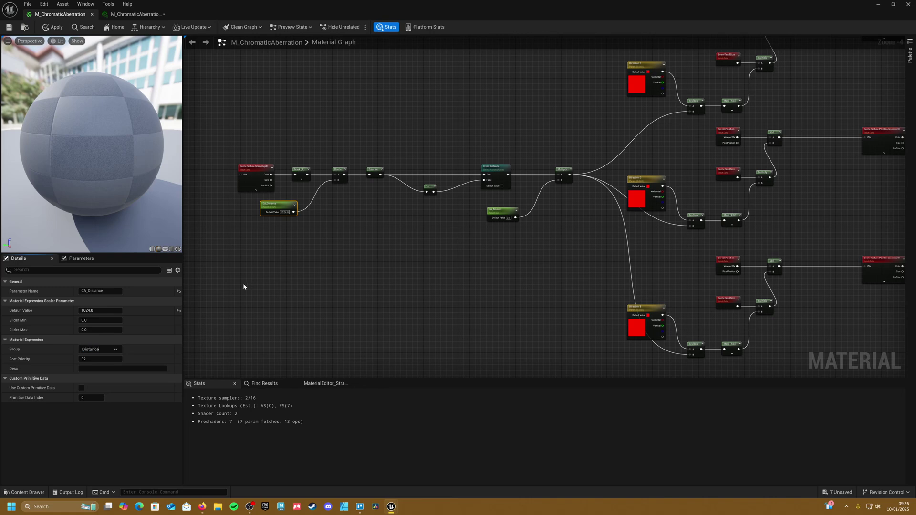
click(492, 168)
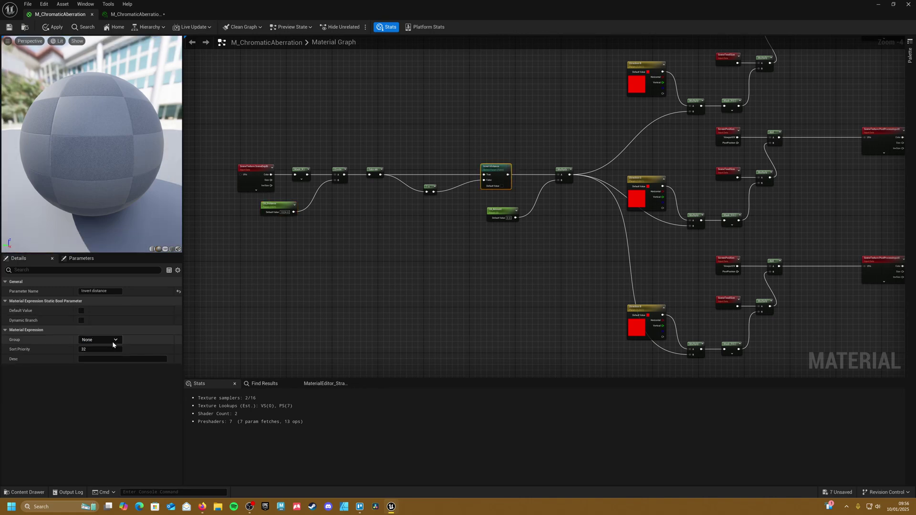
- Assign the three direction vector parameters together to a parameter group named Direction
right_drag(572, 297, 339, 278)
click(319, 262)
scroll(341, 249, down, 2)
drag(364, 204, 365, 205)
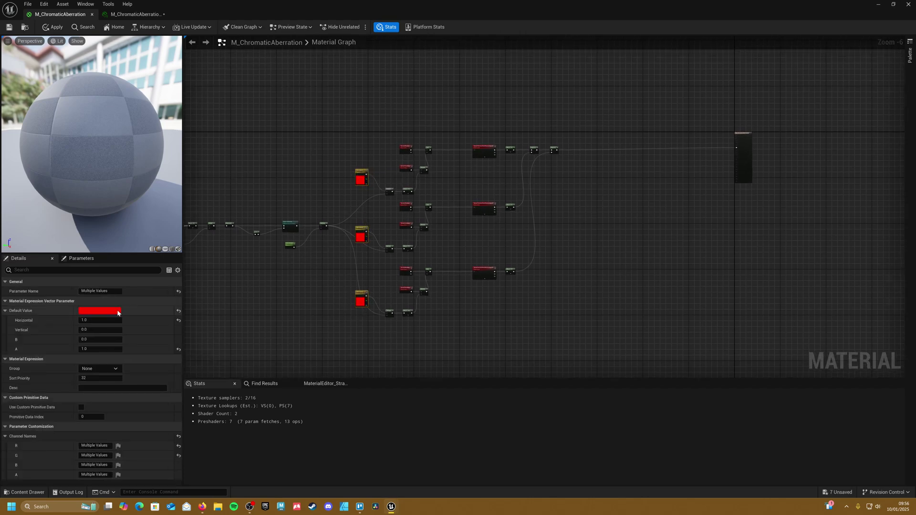
click(86, 369)
text(Directi)
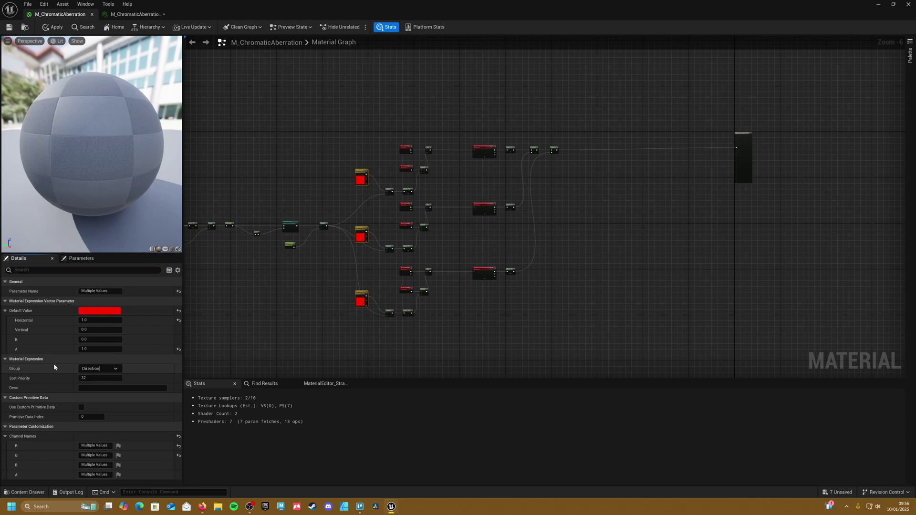
click(484, 273)
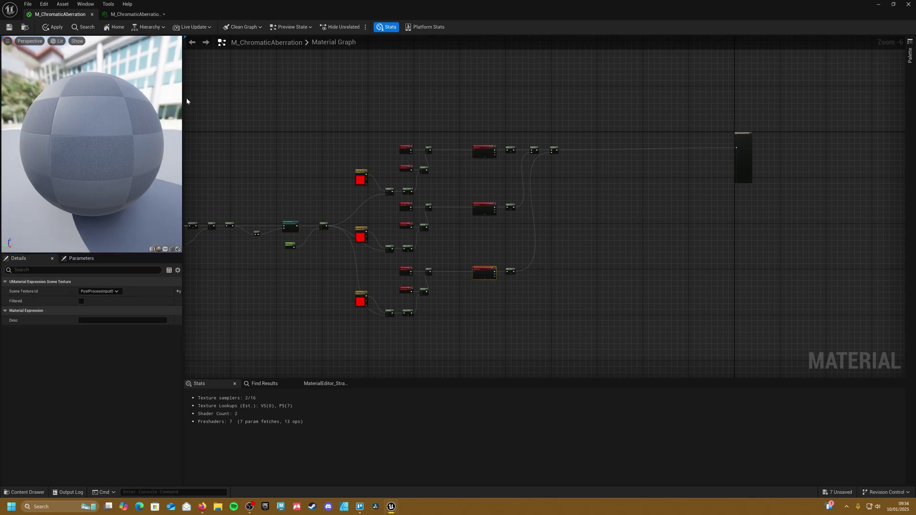
- Apply and save the material, switch to its material instance, and arrange the editor window beside the level viewport for previewing
click(55, 27)
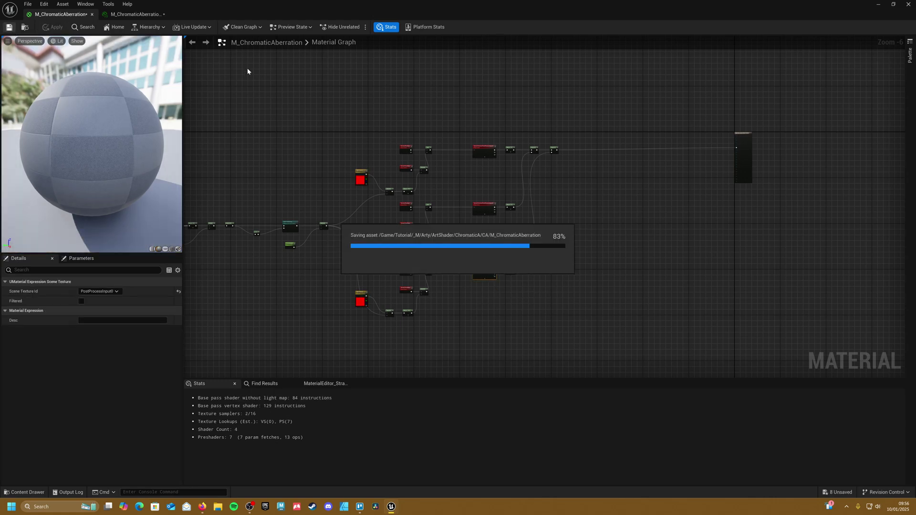
drag(449, 9, 142, 221)
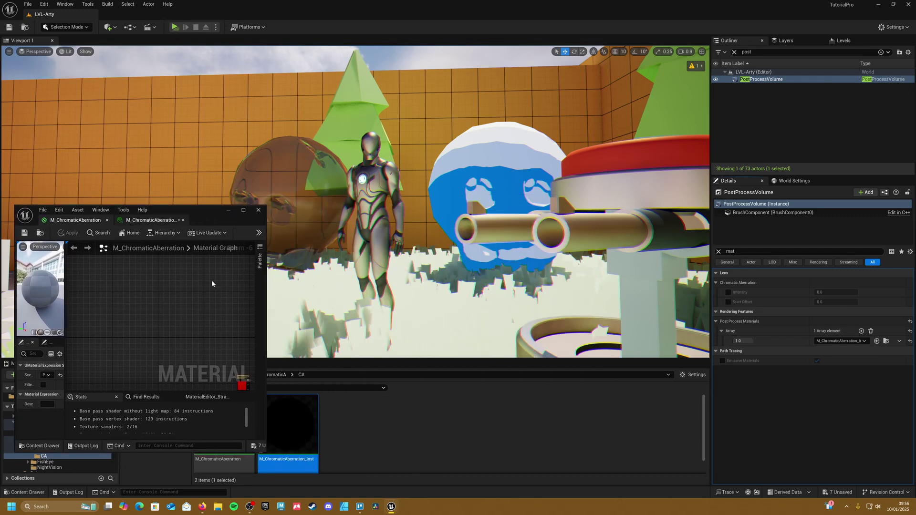
click(153, 220)
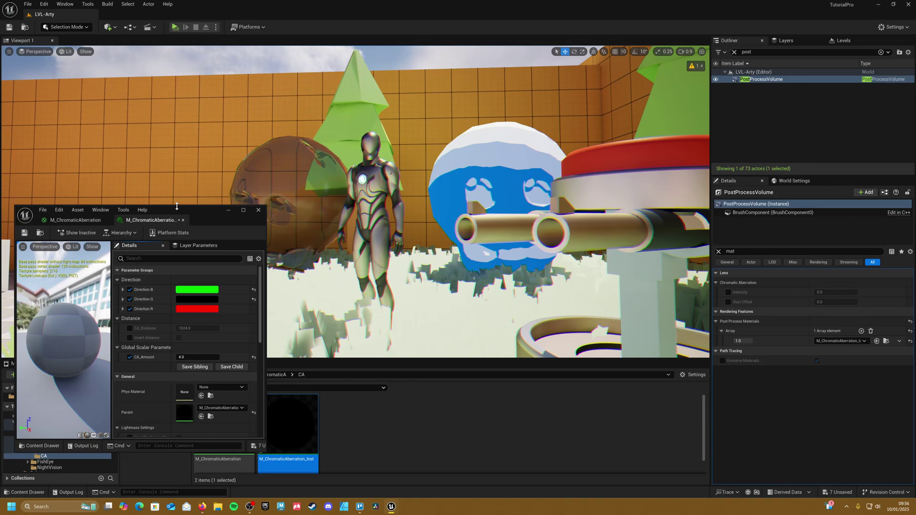
drag(177, 206, 829, 140)
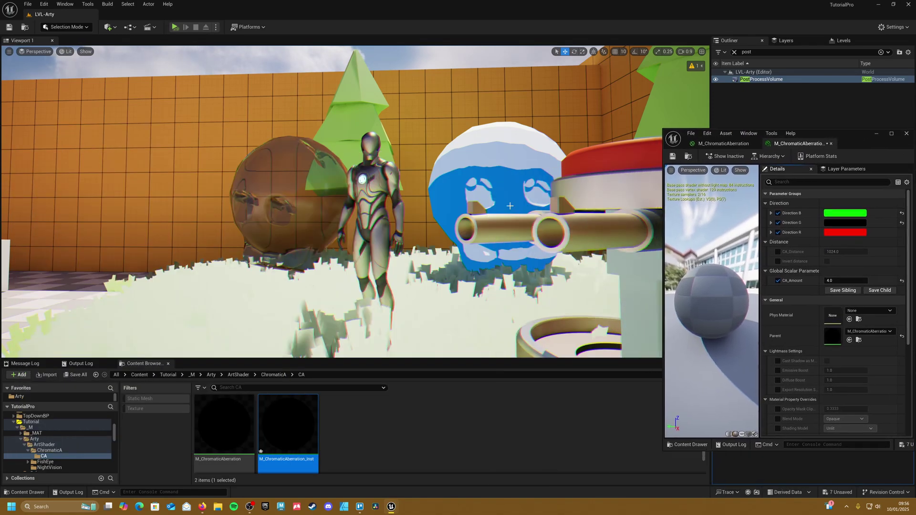
right_drag(510, 206, 429, 210)
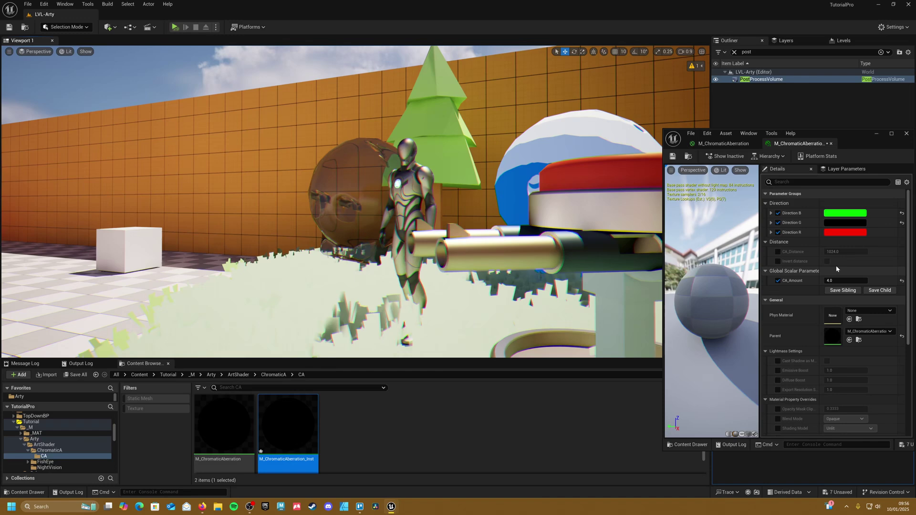
- Enable the CA_Distance override in the material instance and adjust its value, ending at 2919
click(778, 252)
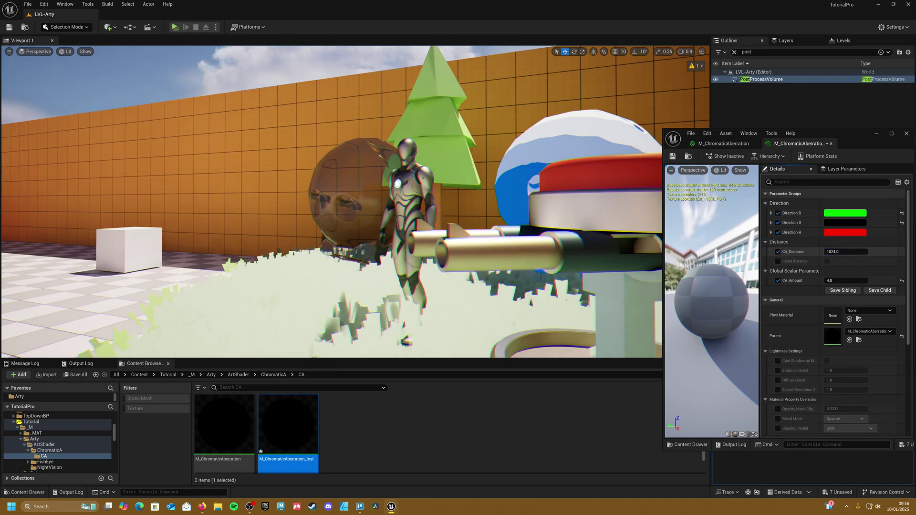
mouse_move(841, 252)
mouse_down()
mouse_move(830, 251)
mouse_move(866, 252)
mouse_move(832, 251)
mouse_move(854, 251)
mouse_up()
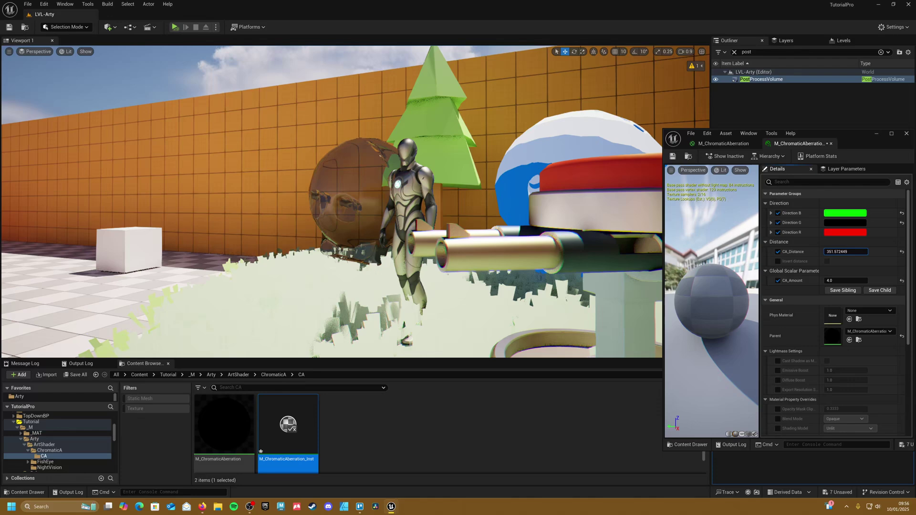
drag(845, 251, 864, 251)
- Override and turn on Invert distance in the instance, and lower CA_Distance to about 731
click(778, 261)
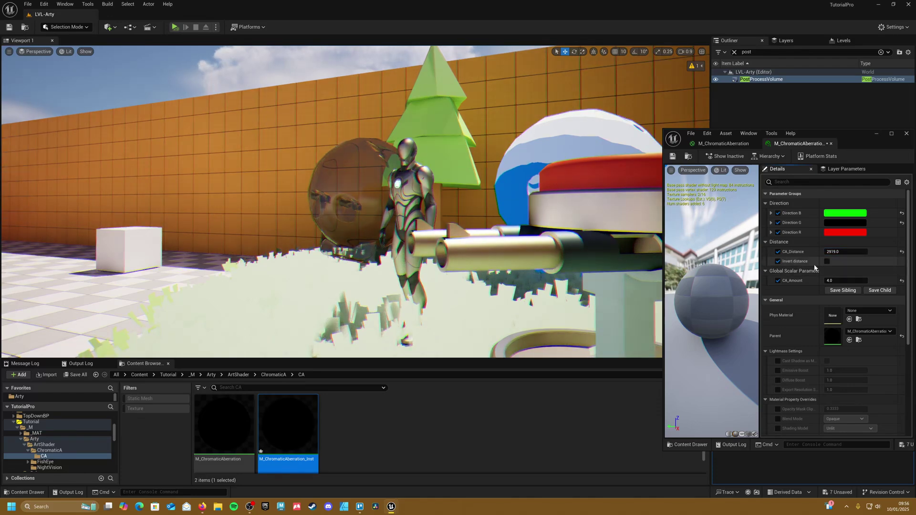
click(827, 262)
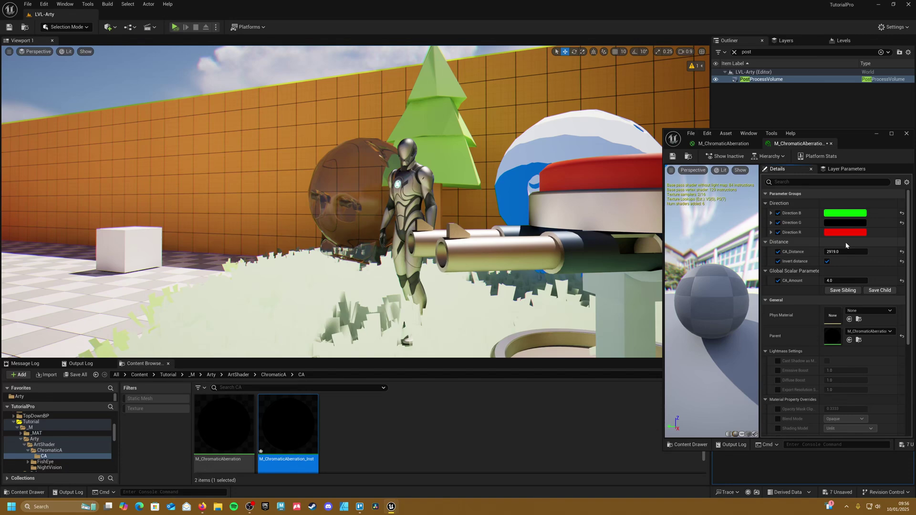
drag(846, 252, 825, 252)
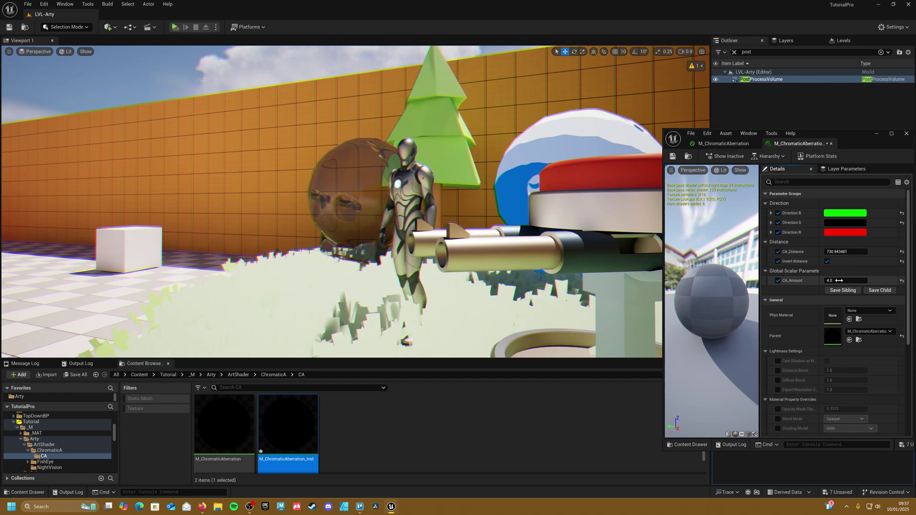
- Try a CA_Amount of about 9.54 in the instance and reset the parameter to its default
drag(839, 281, 801, 279)
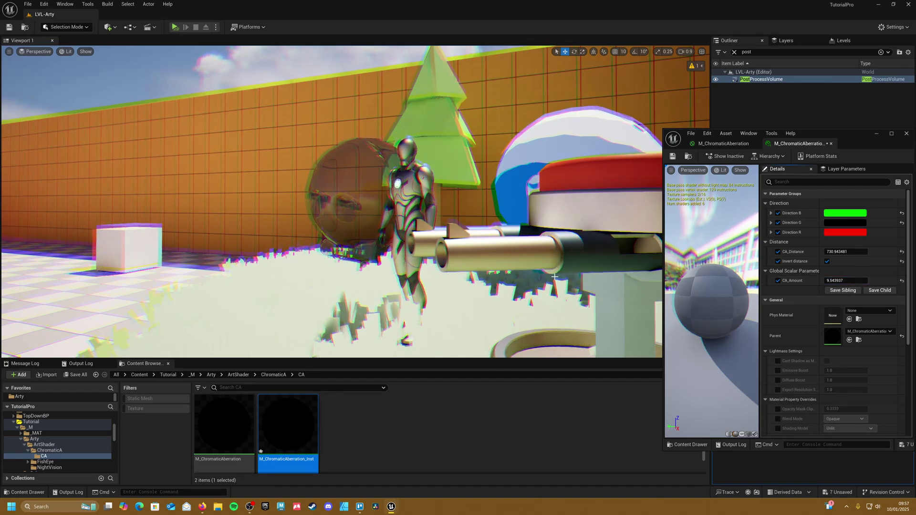
click(902, 282)
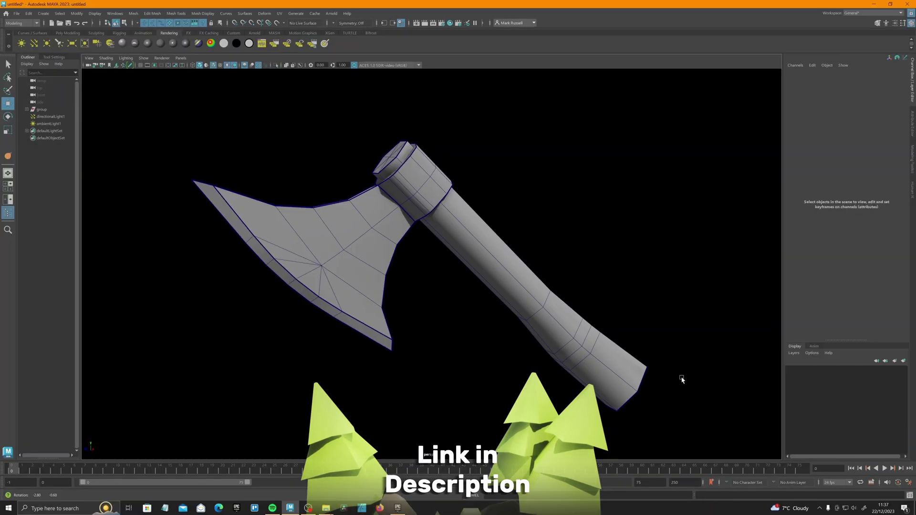
alt+drag(687, 367, 603, 385)
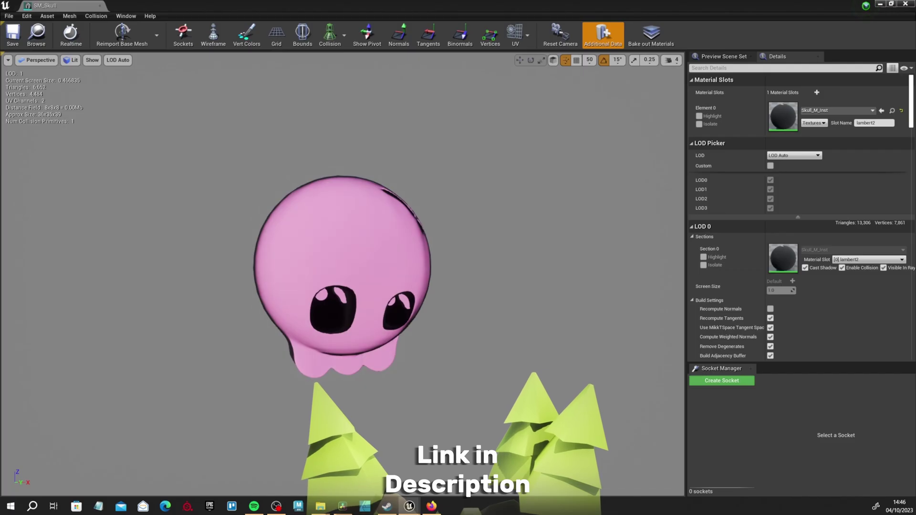